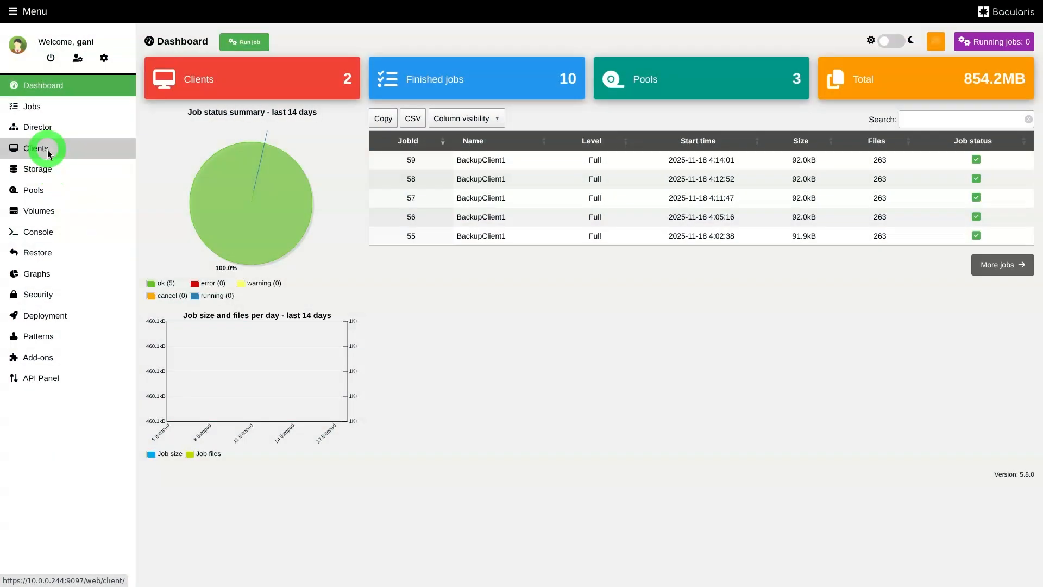
# Open the Standard messages resource for editing in the file daemon configuration of client ubuntu-fd
pyautogui.click(49, 152)
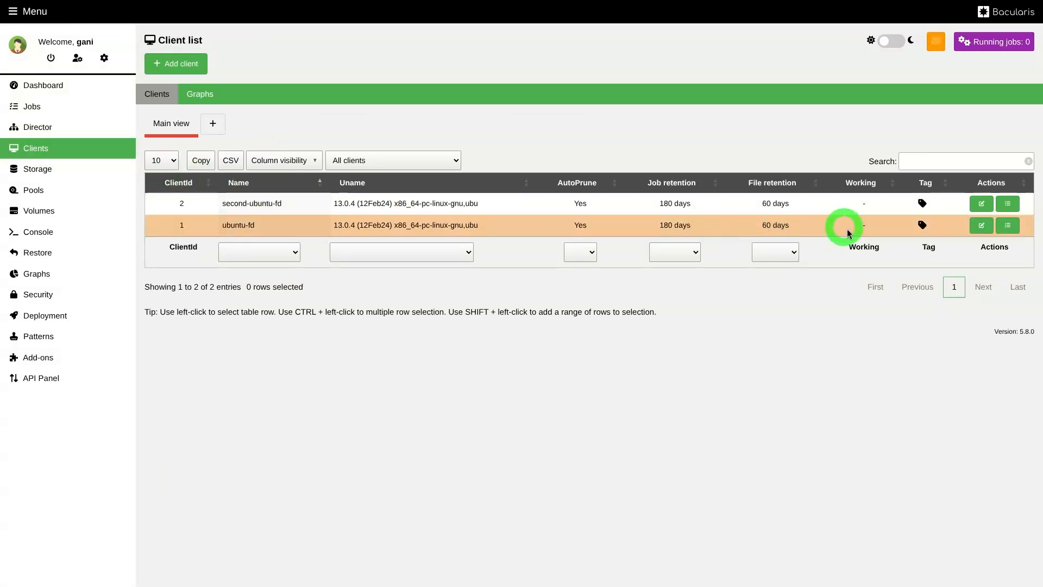
pyautogui.click(1008, 226)
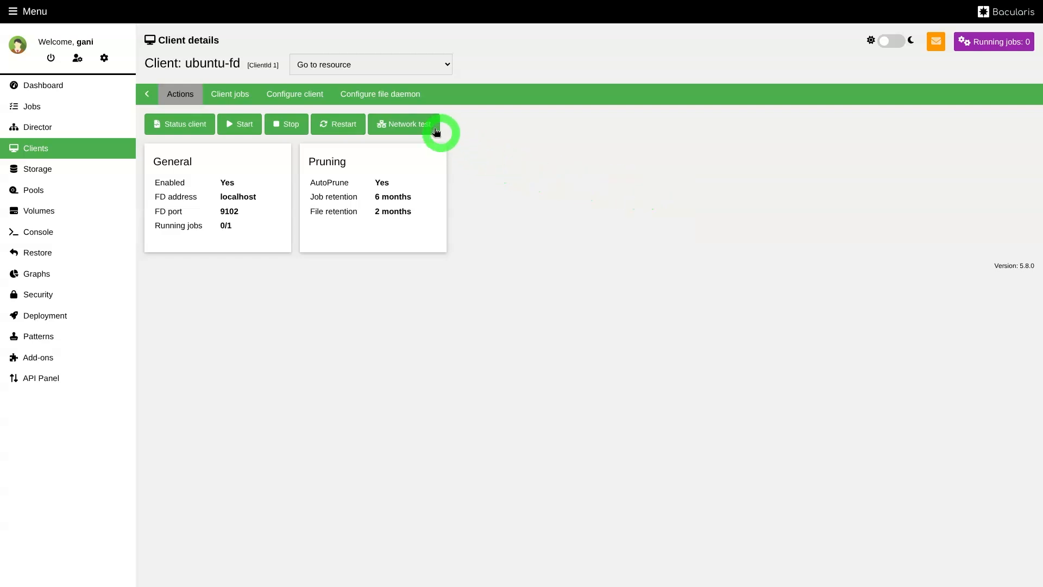
pyautogui.click(393, 91)
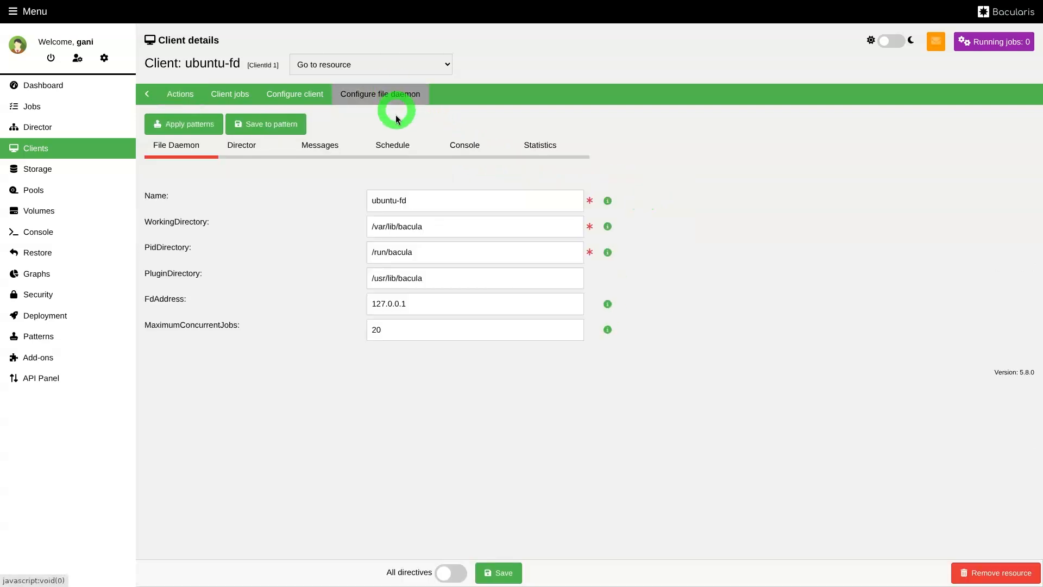
pyautogui.click(323, 146)
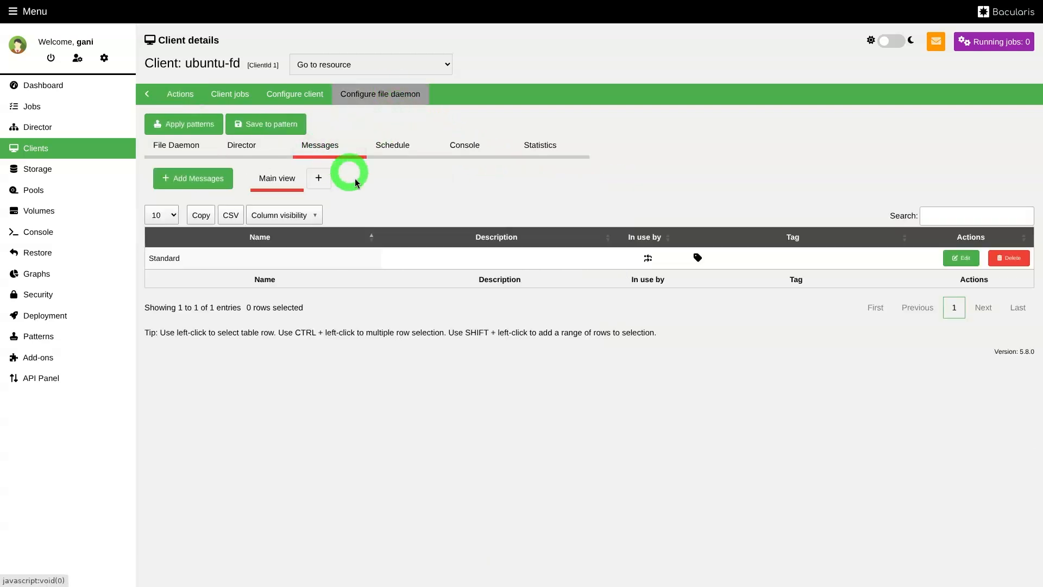
pyautogui.click(959, 264)
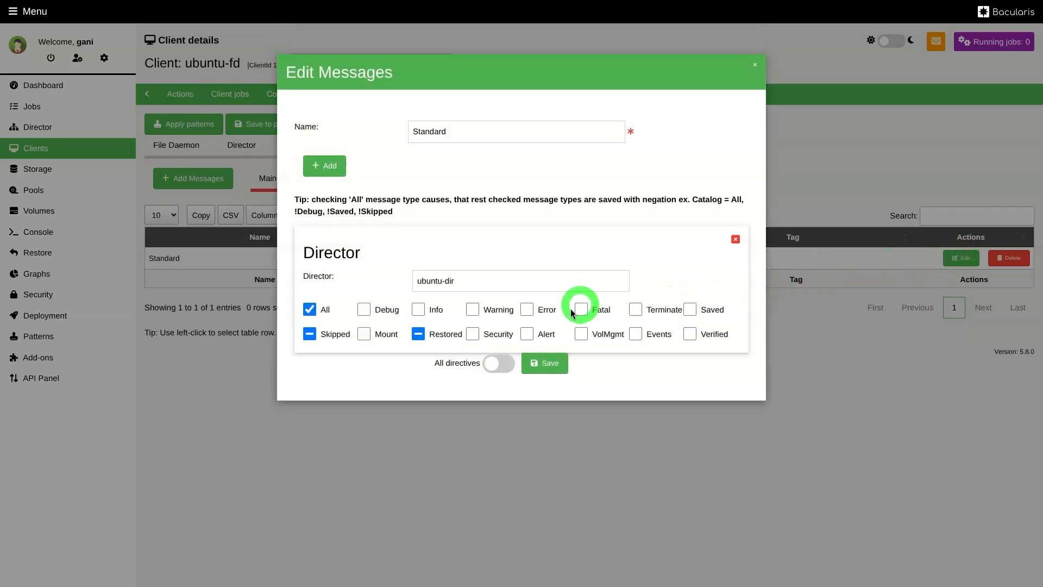
# Disable the All, Skipped and Restored message types for the Director destination, enable Saved, and save the resource
pyautogui.click(311, 309)
pyautogui.click(310, 333)
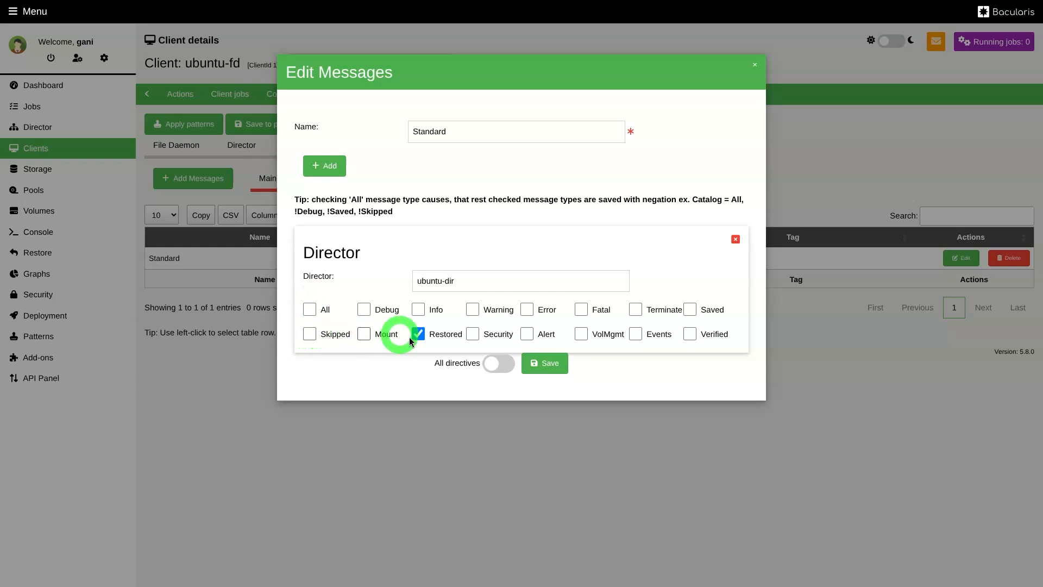
pyautogui.click(456, 335)
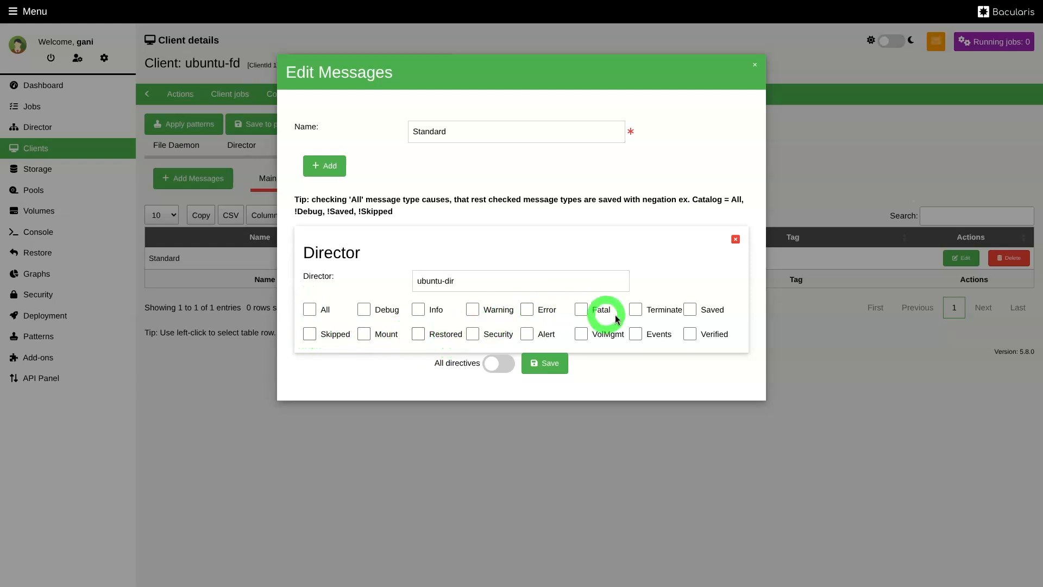
pyautogui.click(689, 310)
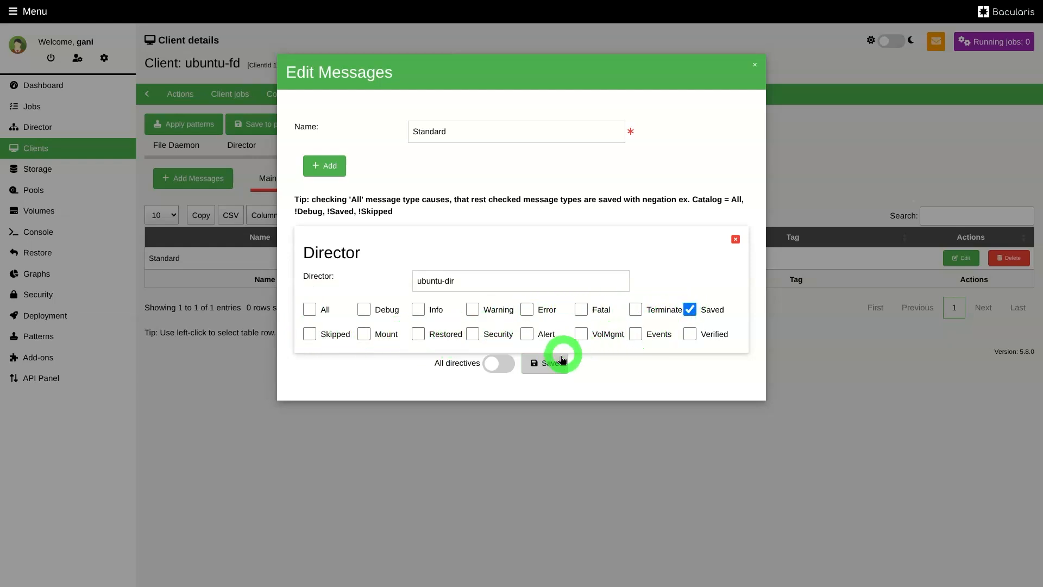
pyautogui.click(547, 362)
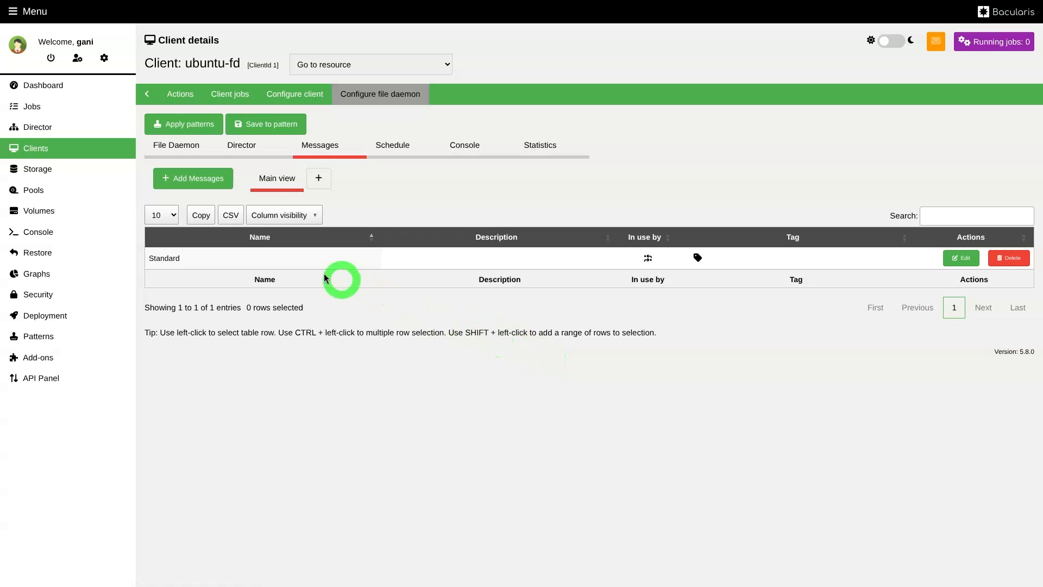
# Restart the ubuntu-fd client's file daemon and dismiss the result dialog
pyautogui.click(176, 96)
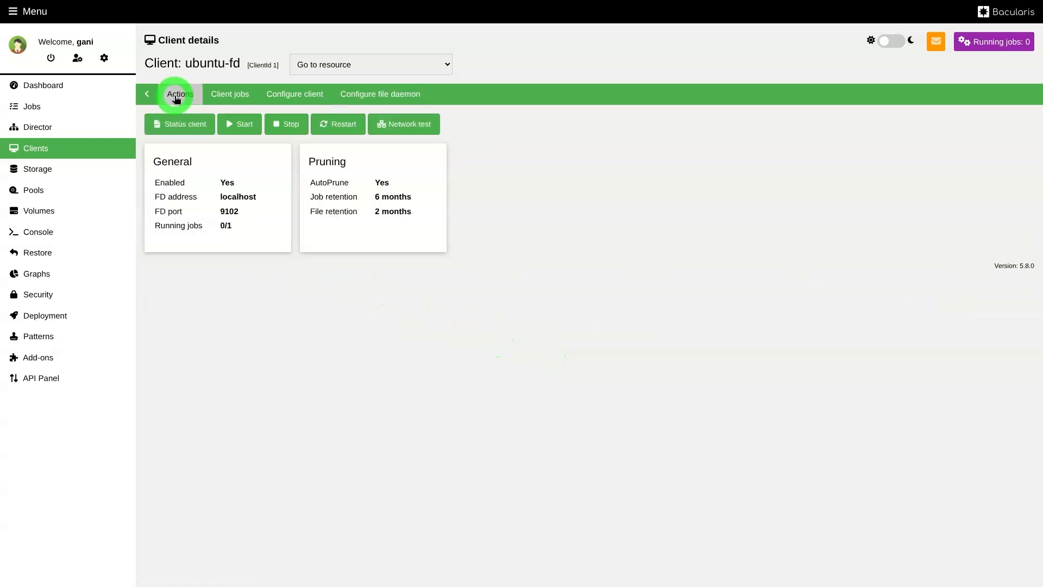
pyautogui.click(338, 129)
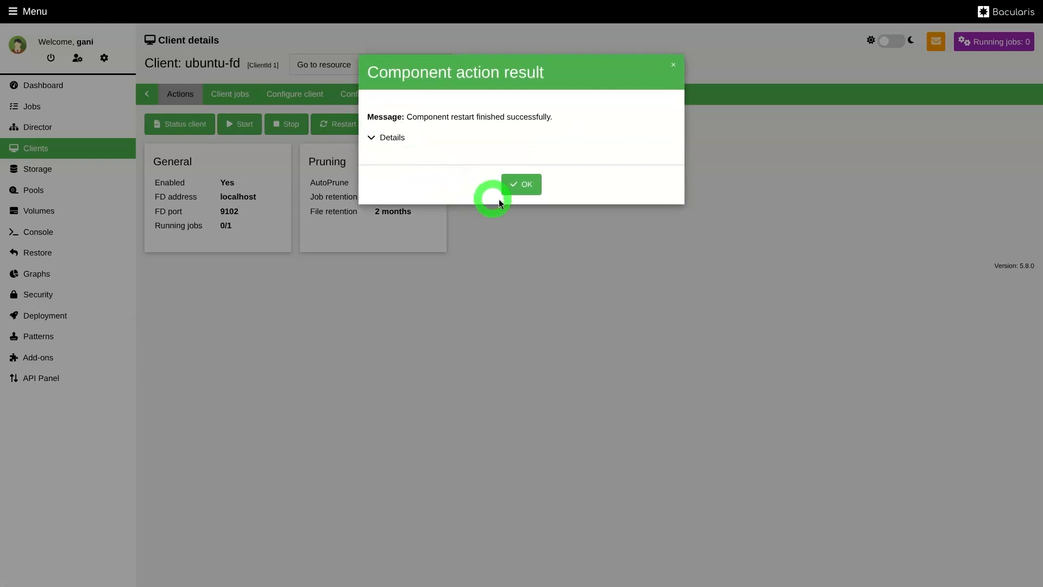
pyautogui.click(527, 185)
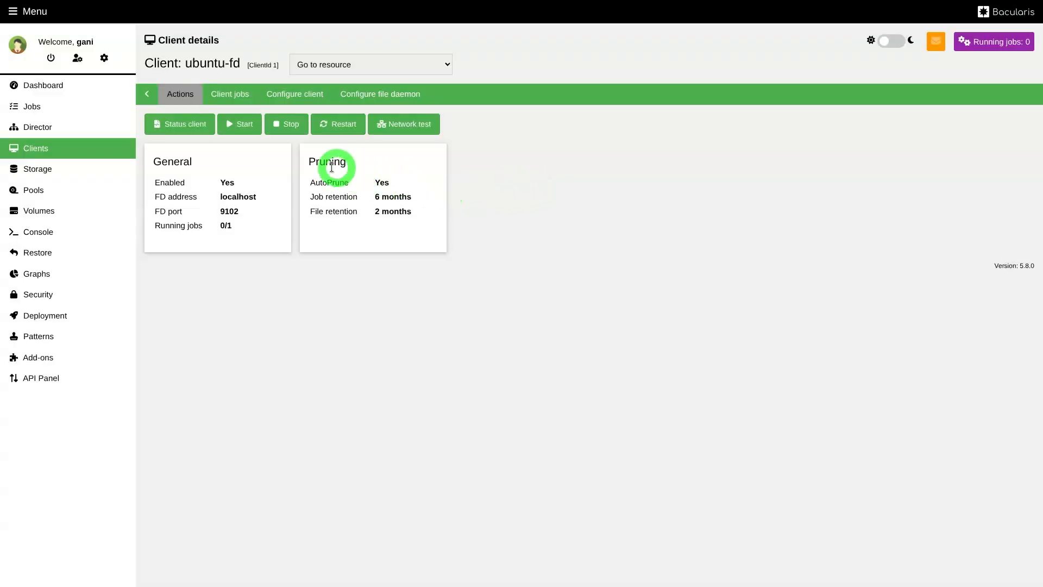
# Open the Standard messages resource for editing in the ubuntu-dir Director configuration
pyautogui.click(66, 128)
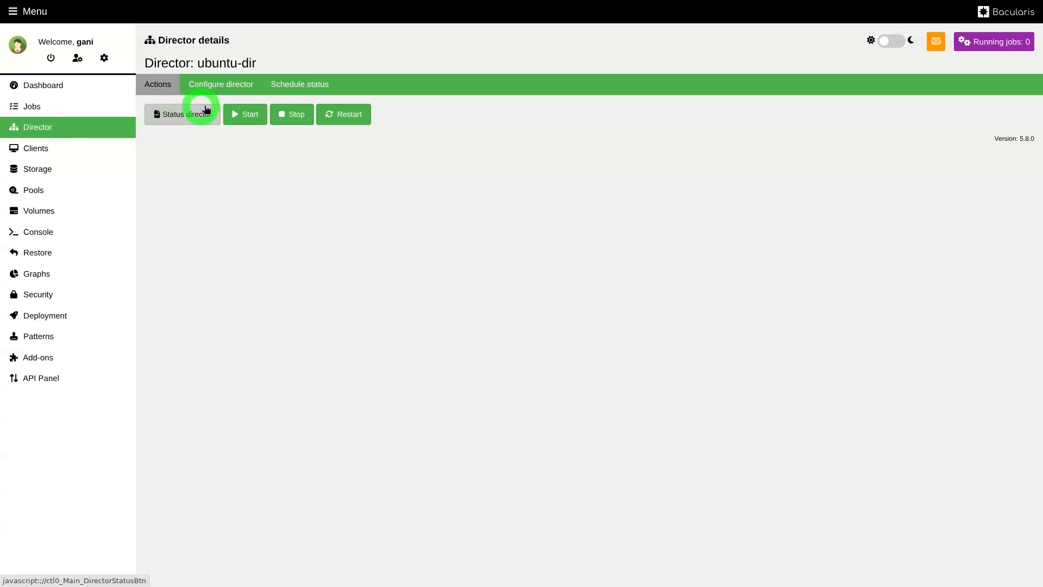
pyautogui.click(237, 85)
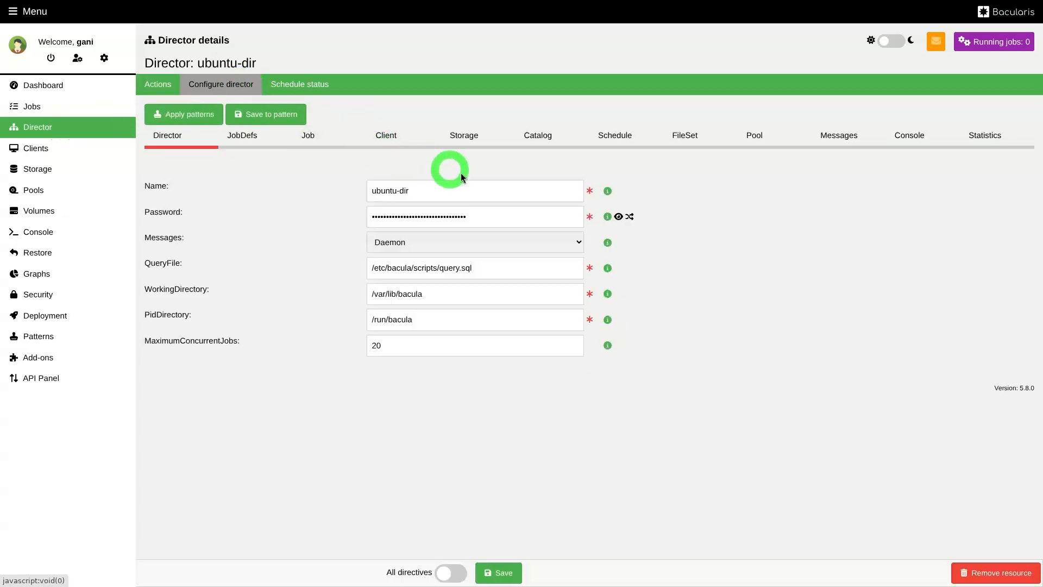
pyautogui.moveTo(635, 191)
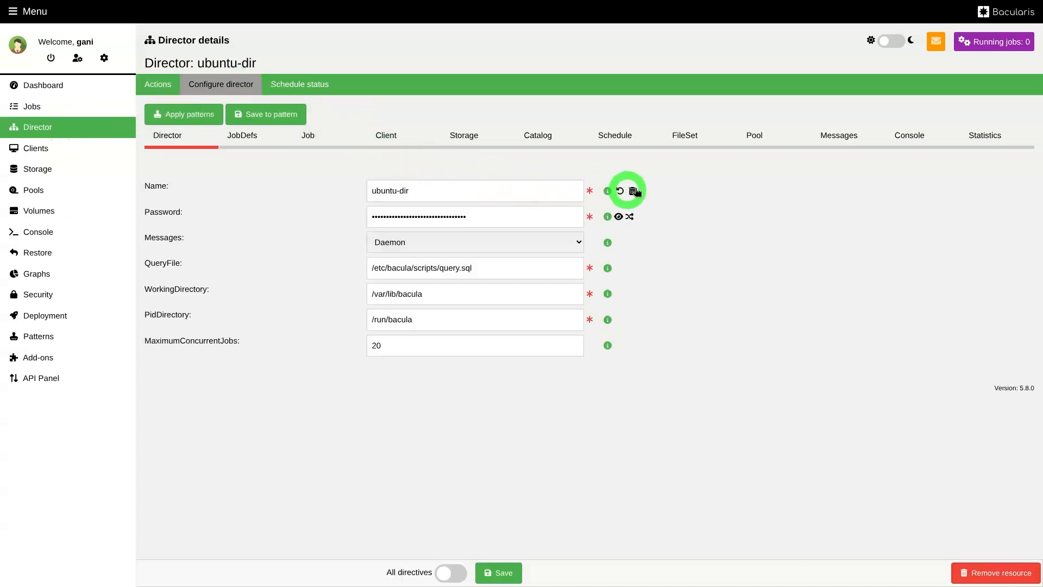
pyautogui.click(843, 142)
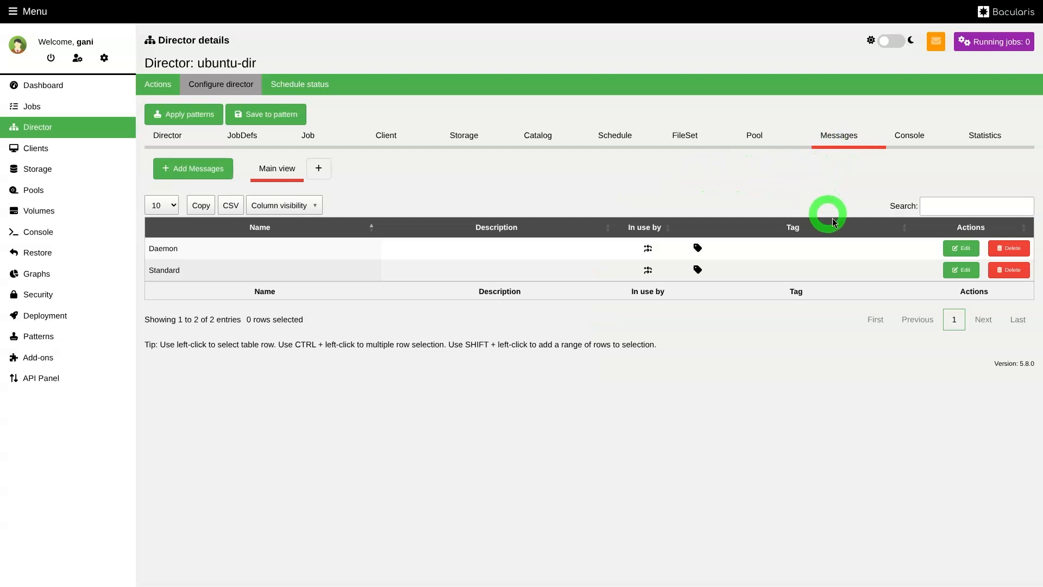
pyautogui.click(960, 271)
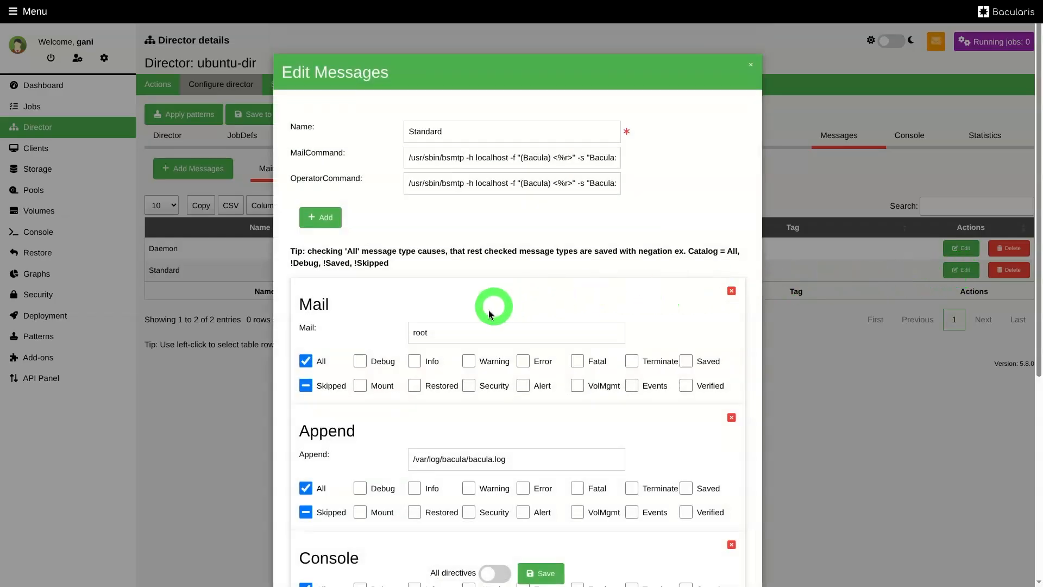
# Replace the All message type with Saved for the Catalog destination and save the resource
pyautogui.scroll(-6, 487, 309)
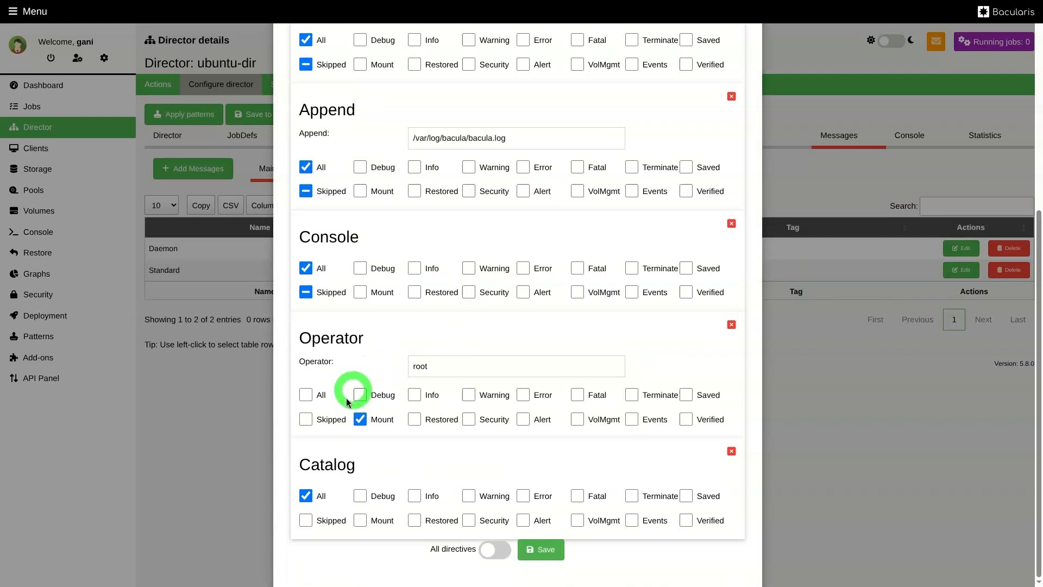
pyautogui.click(305, 495)
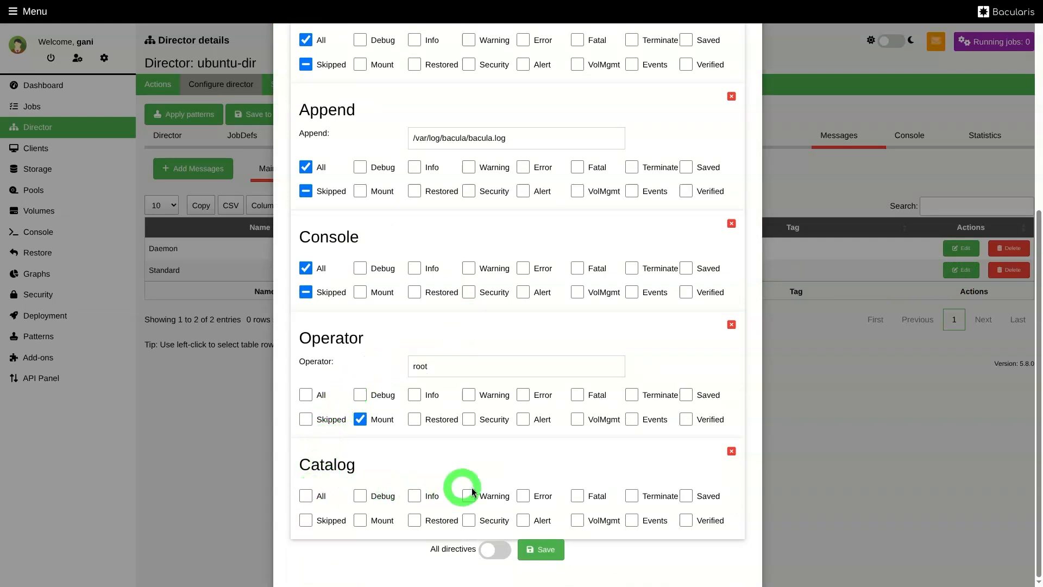
pyautogui.click(686, 495)
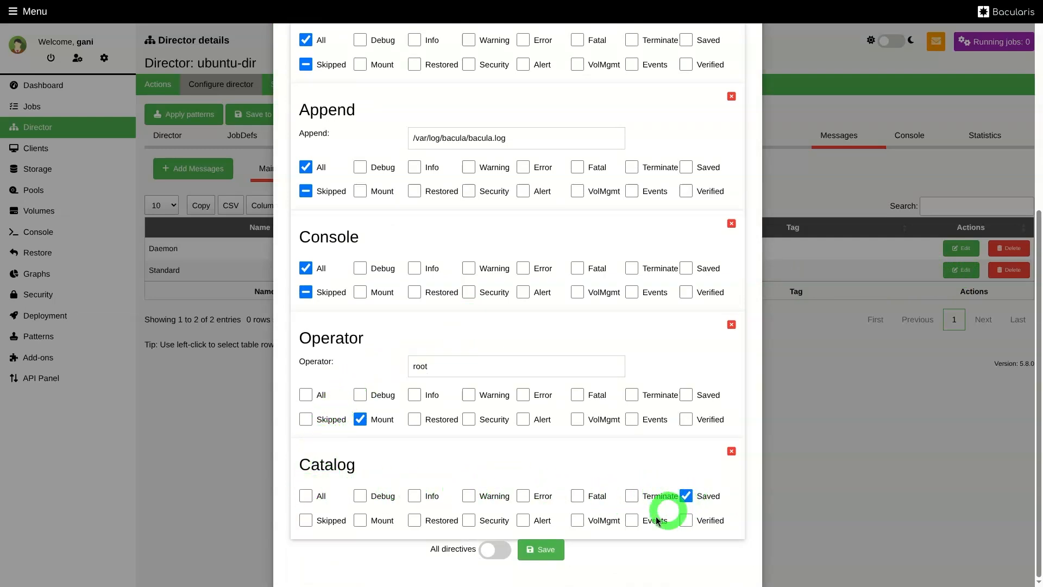
pyautogui.click(540, 549)
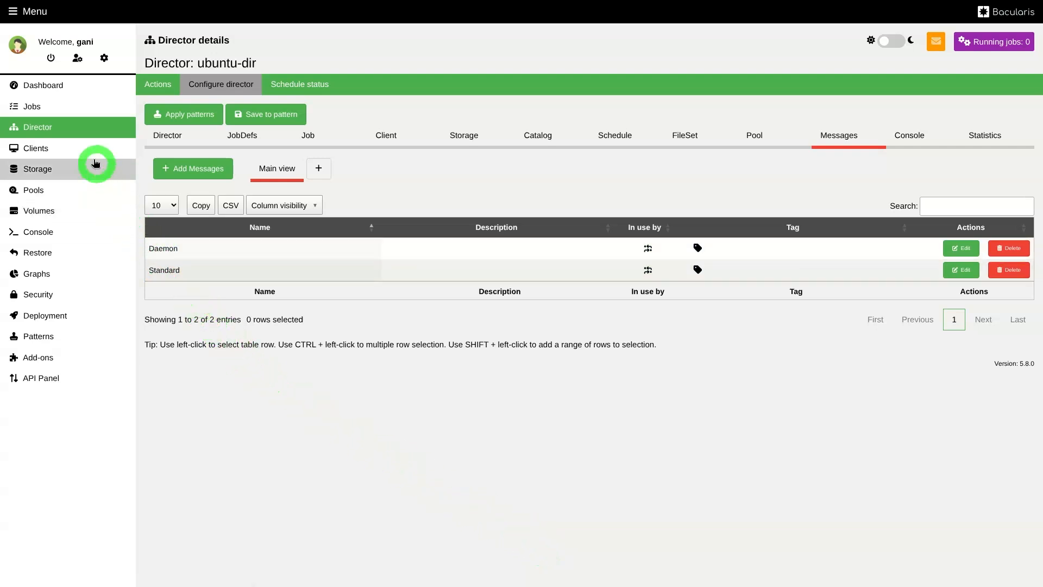
# Run the most recent BackupClient1 job again and review the saved file entries in the new job's log
pyautogui.click(70, 108)
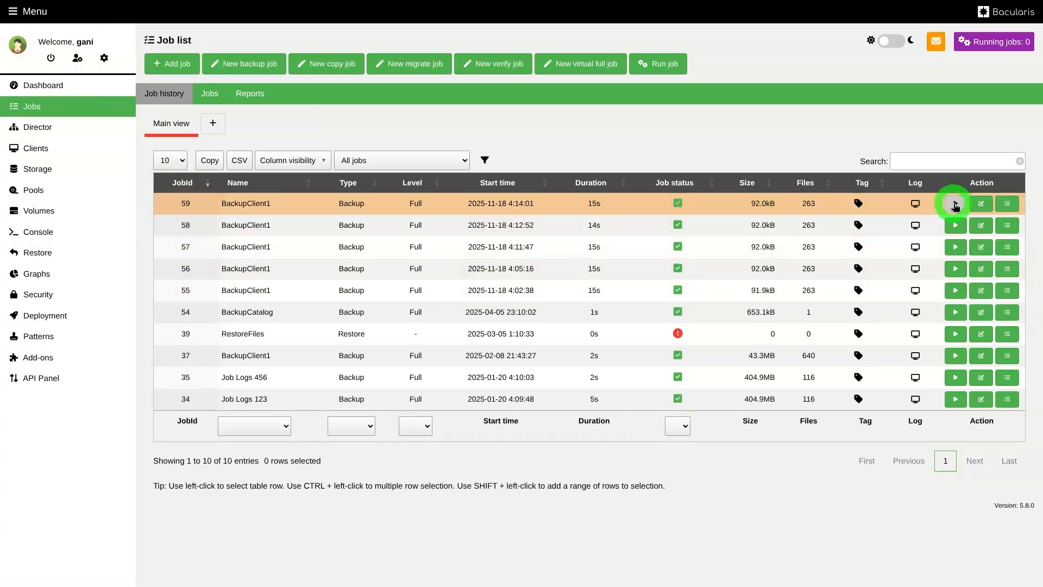
pyautogui.click(955, 205)
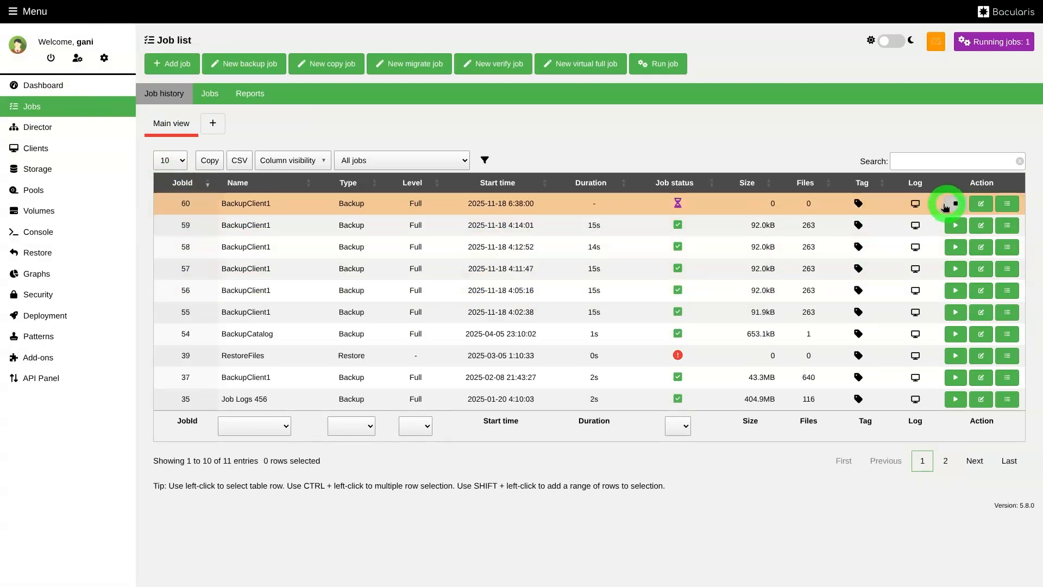
pyautogui.click(915, 204)
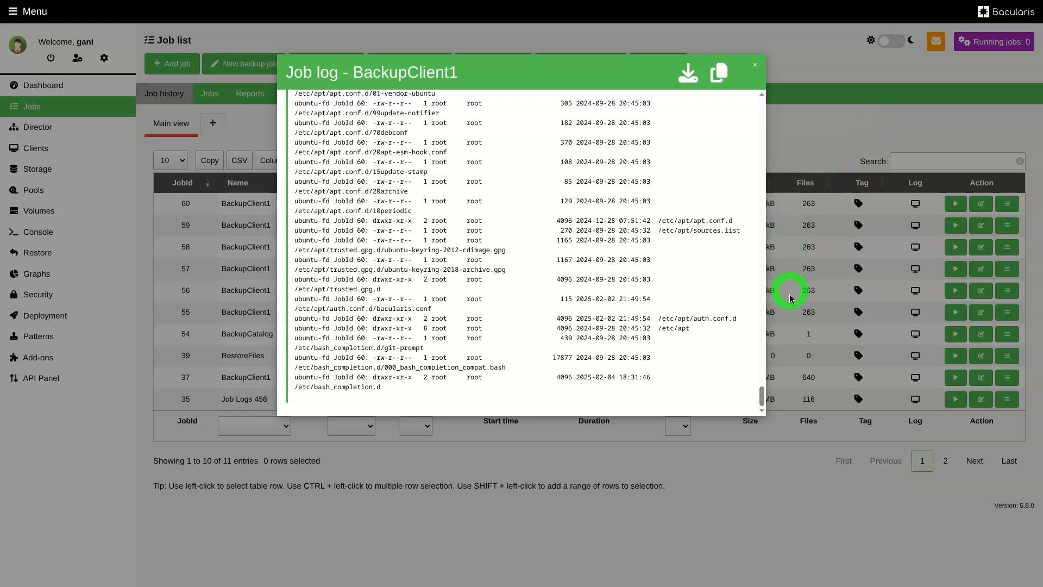
pyautogui.moveTo(762, 395); pyautogui.dragTo(727, 414)
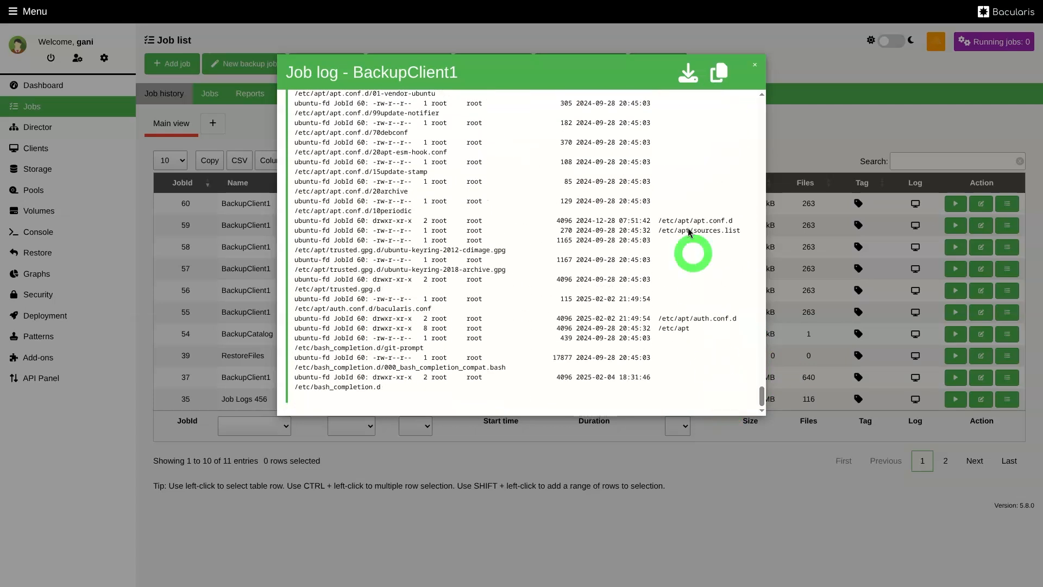
pyautogui.click(754, 65)
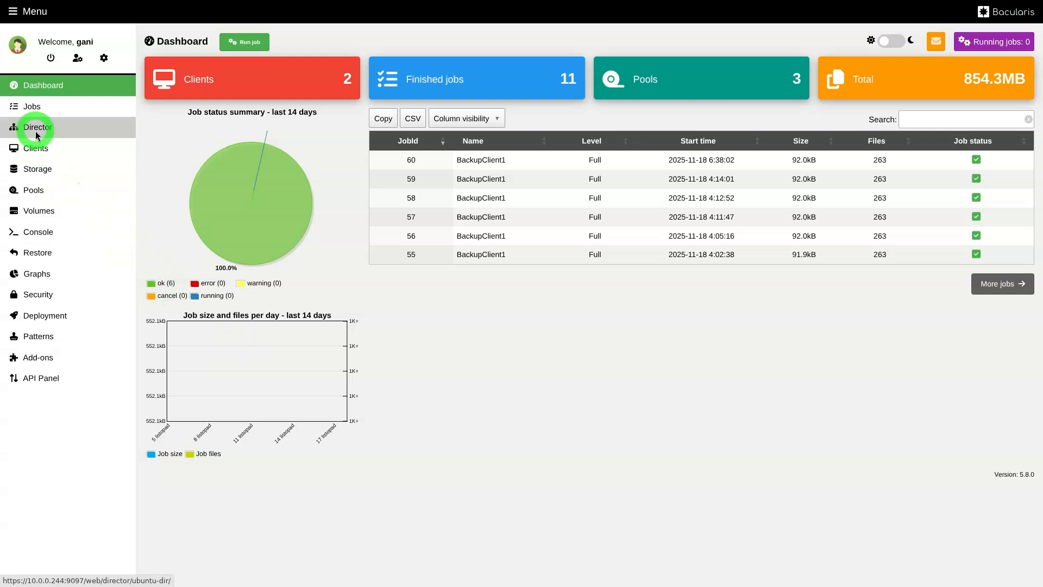
# Enable Info messages for the Catalog destination in the Director's Standard messages resource and save it
pyautogui.click(37, 130)
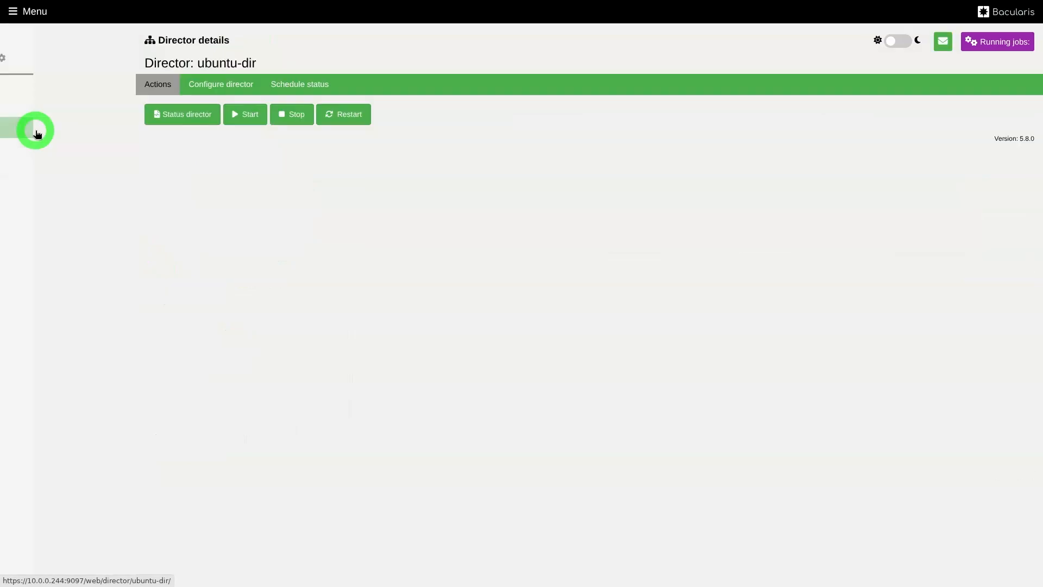
pyautogui.click(223, 87)
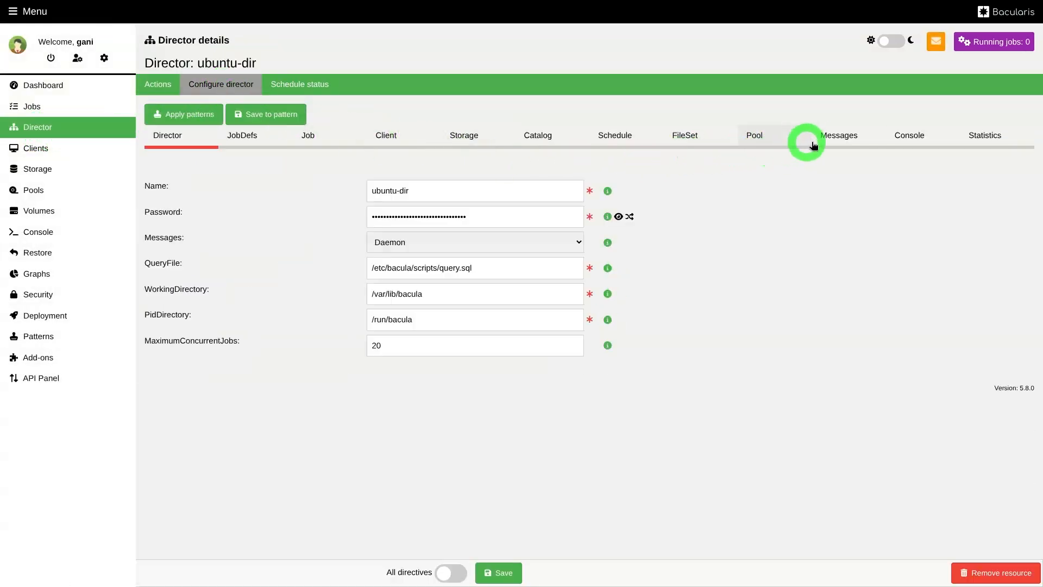
pyautogui.click(838, 137)
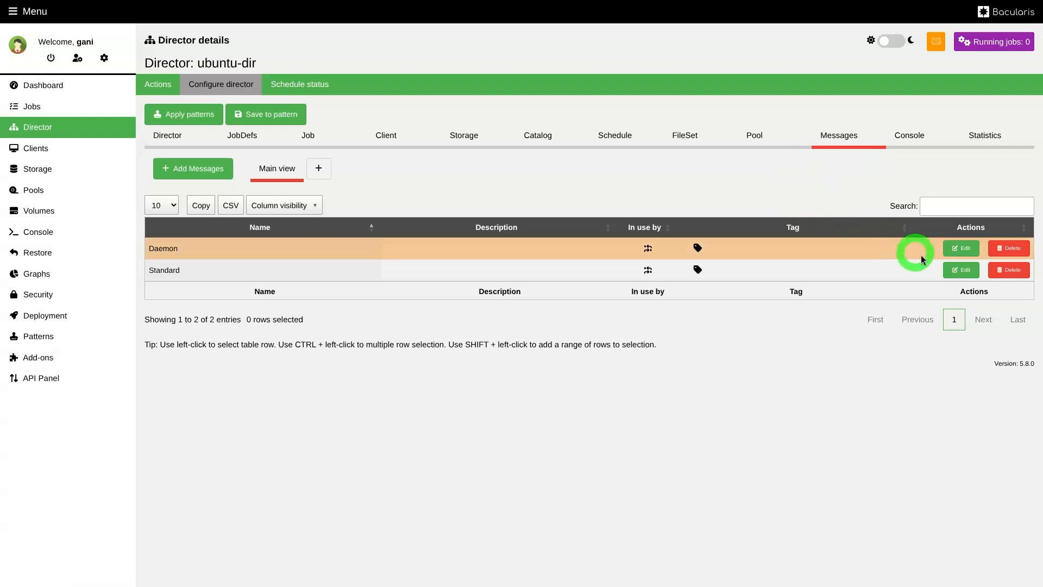
pyautogui.click(961, 270)
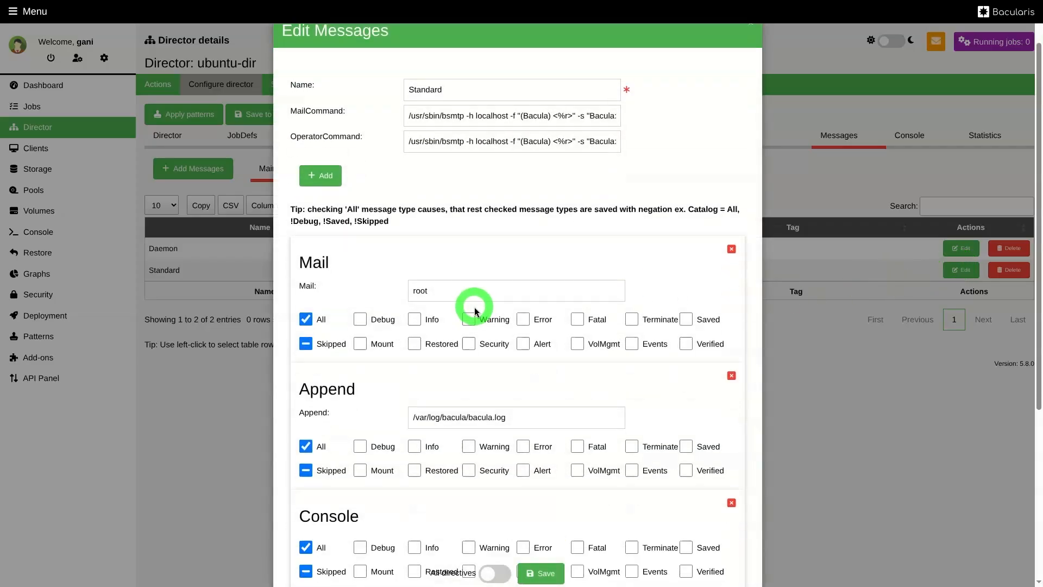
pyautogui.scroll(-5, 473, 304)
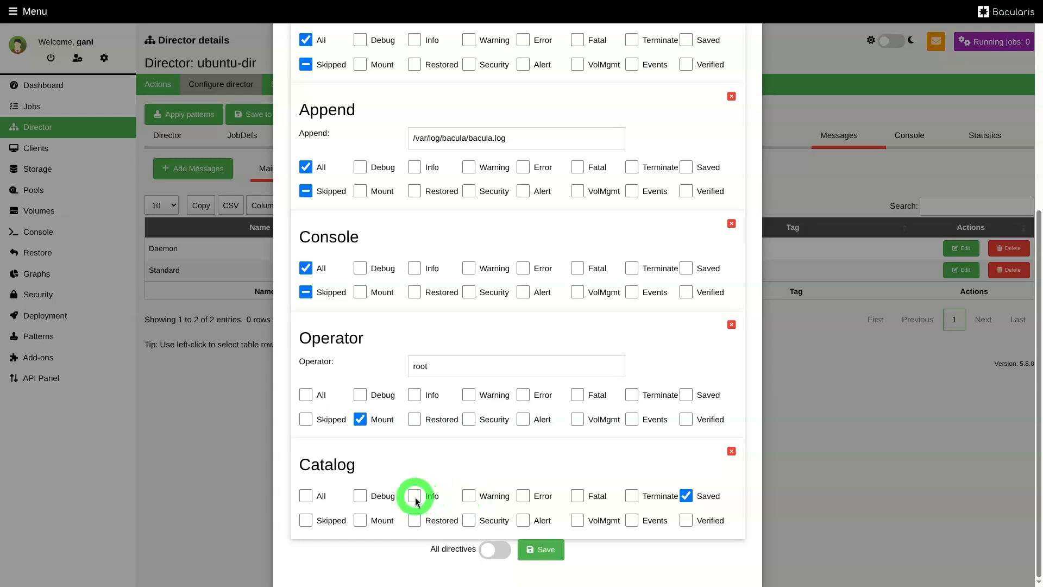
pyautogui.click(545, 550)
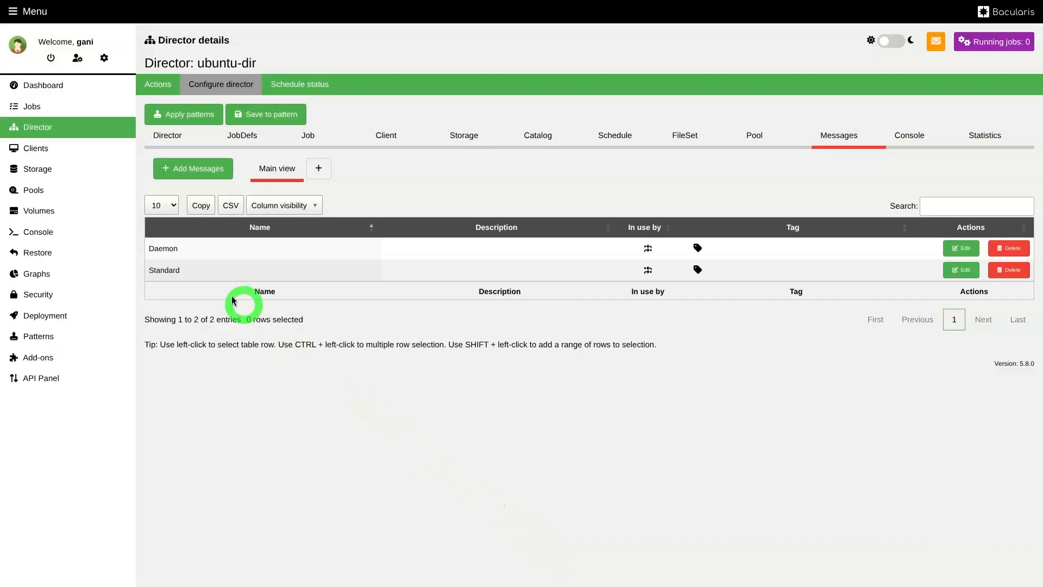
# Run the latest BackupClient1 job once more and examine the job summary in the new job's log
pyautogui.click(71, 110)
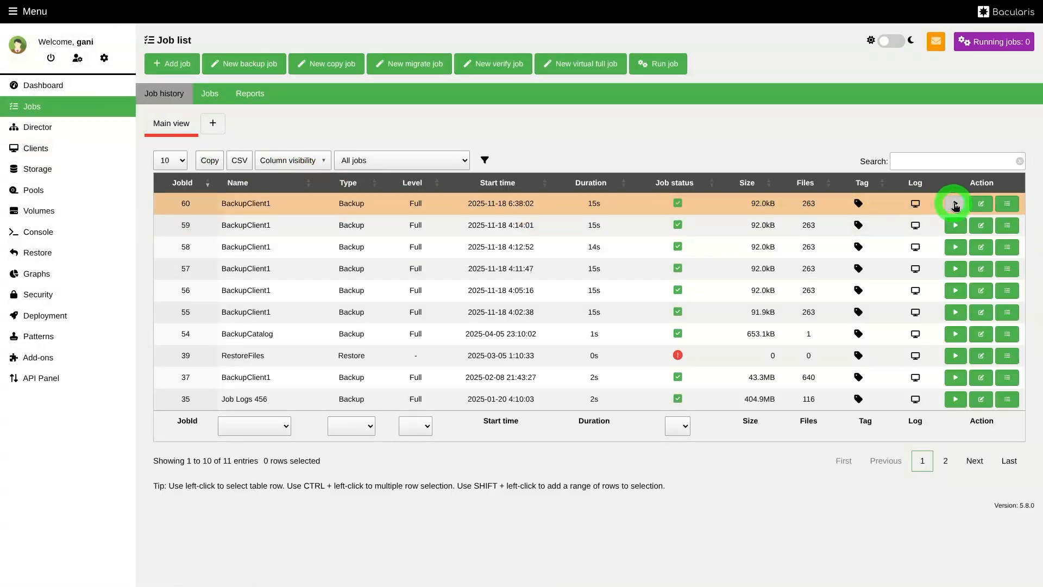
pyautogui.click(914, 205)
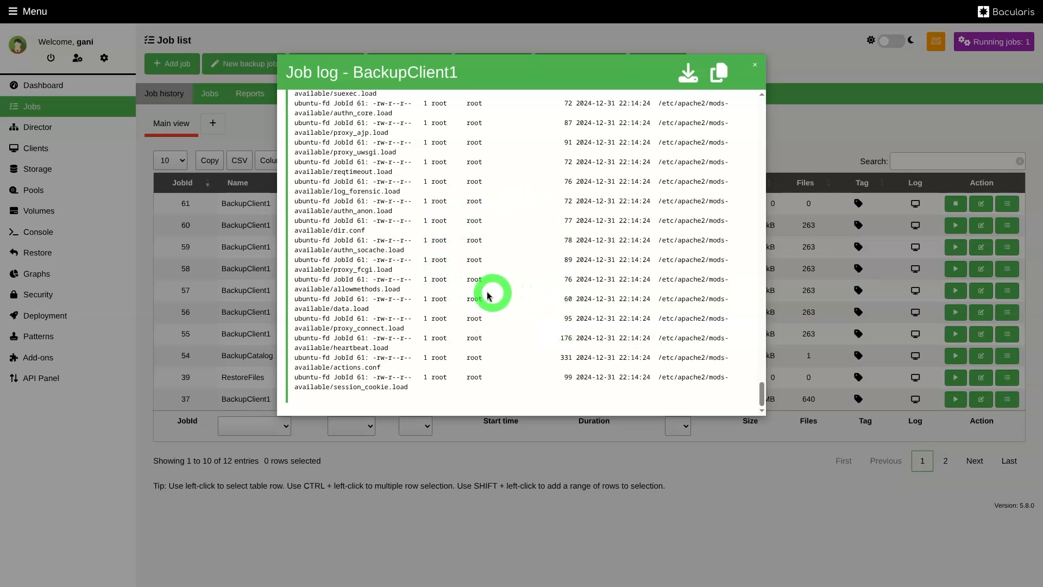
pyautogui.scroll(3, 554, 224)
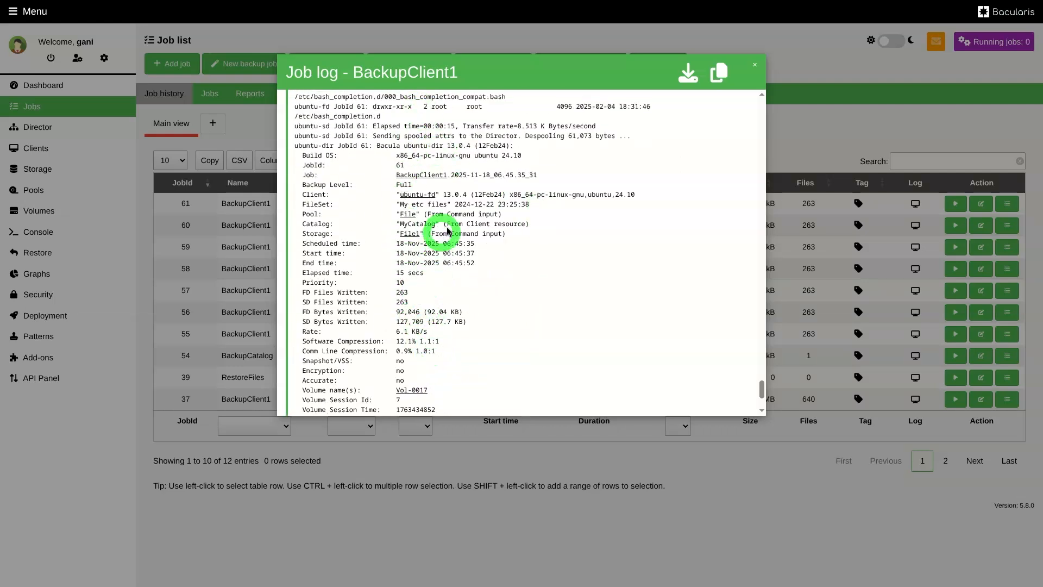
# In the ubuntu-fd file daemon's Standard messages resource, replace the Saved message type with All for the Director destination and save
pyautogui.click(754, 69)
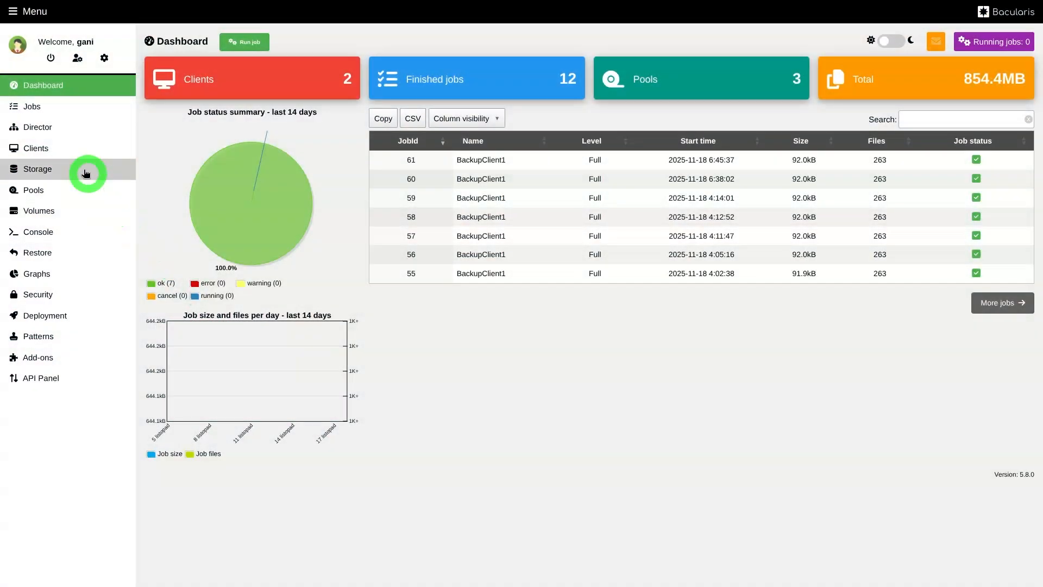
pyautogui.click(33, 153)
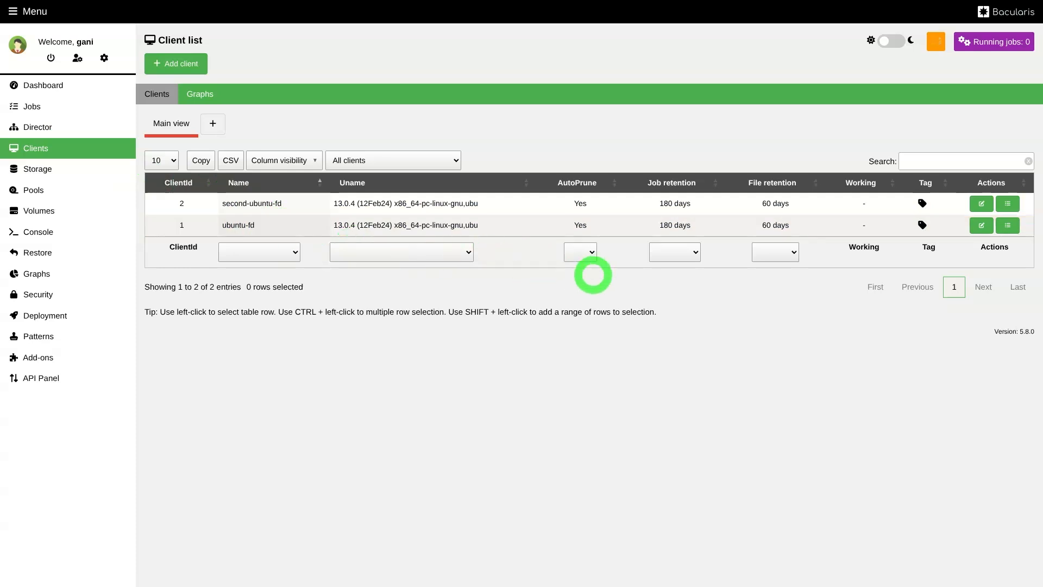
pyautogui.click(1006, 226)
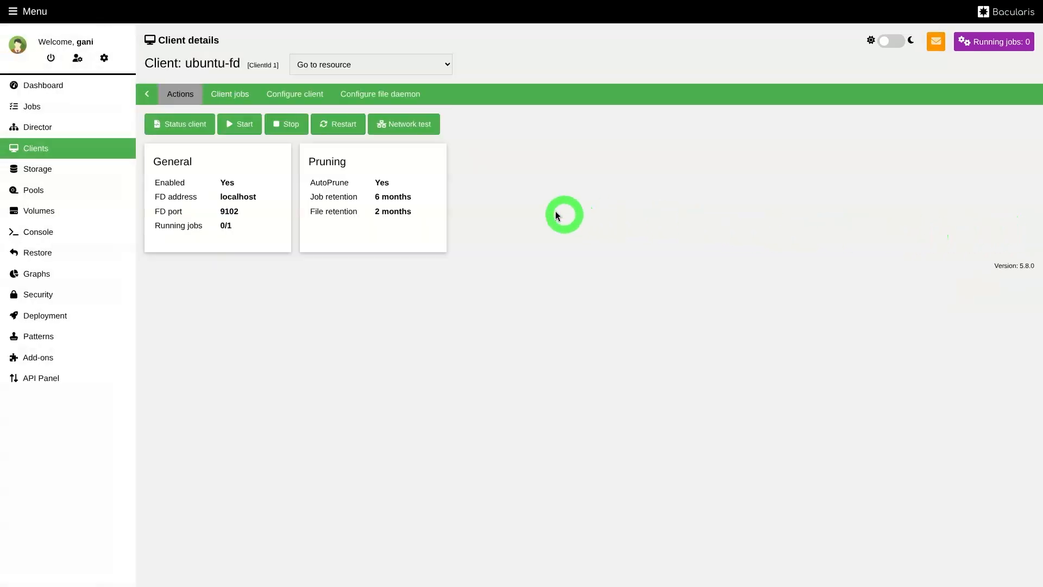
pyautogui.click(411, 106)
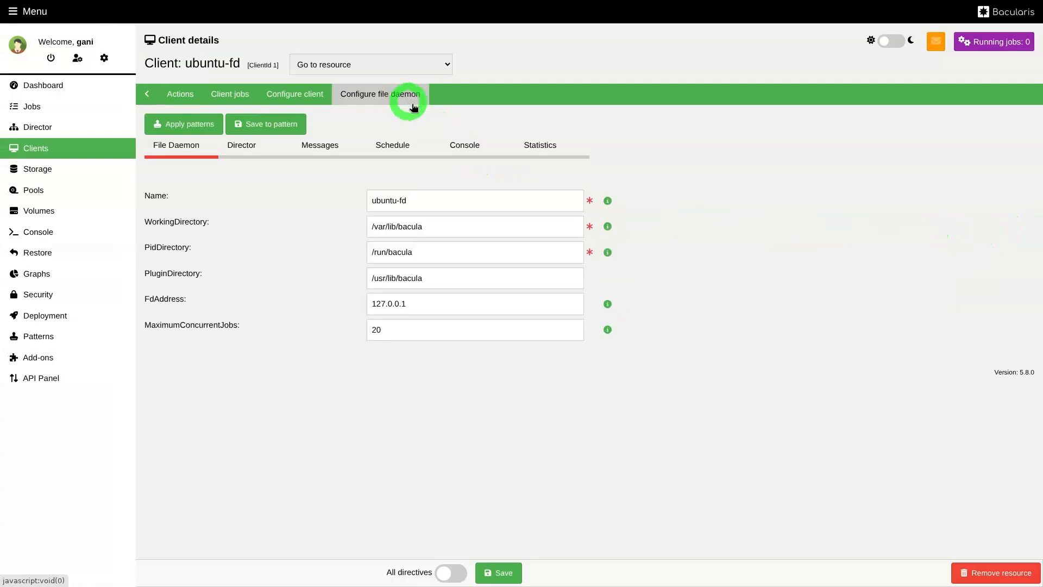
pyautogui.click(327, 150)
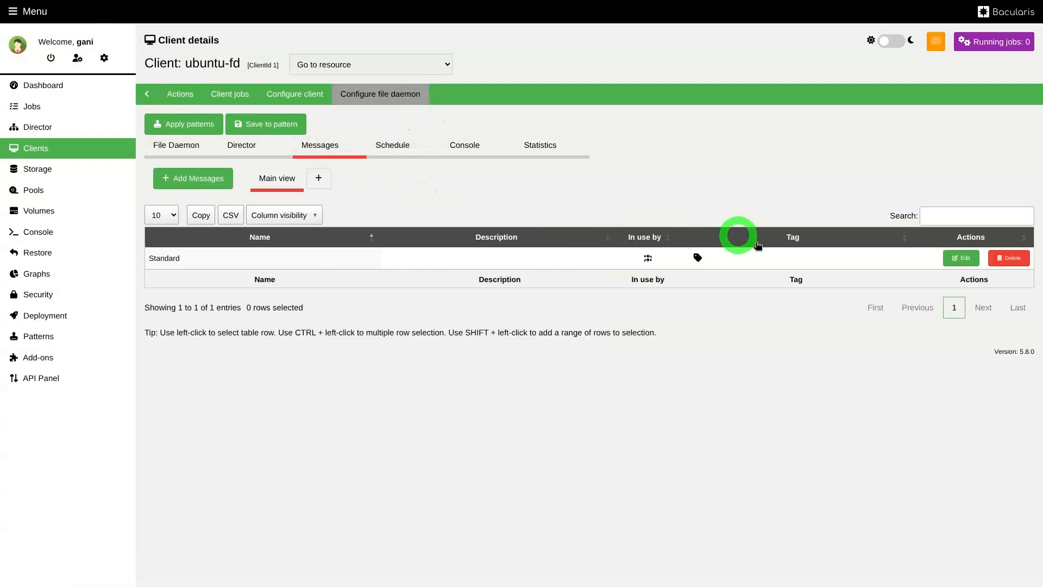
pyautogui.click(957, 262)
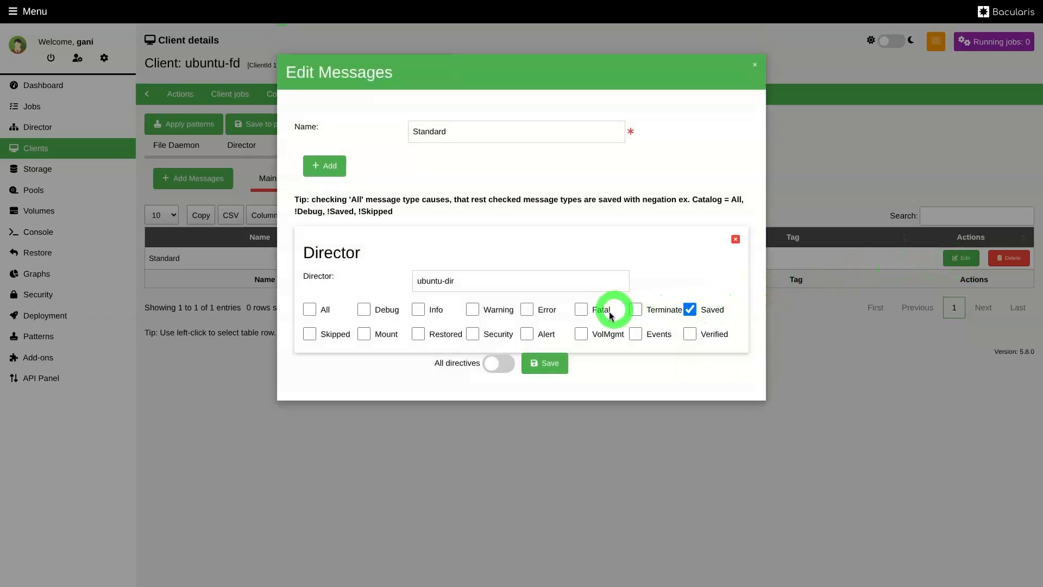
pyautogui.click(689, 309)
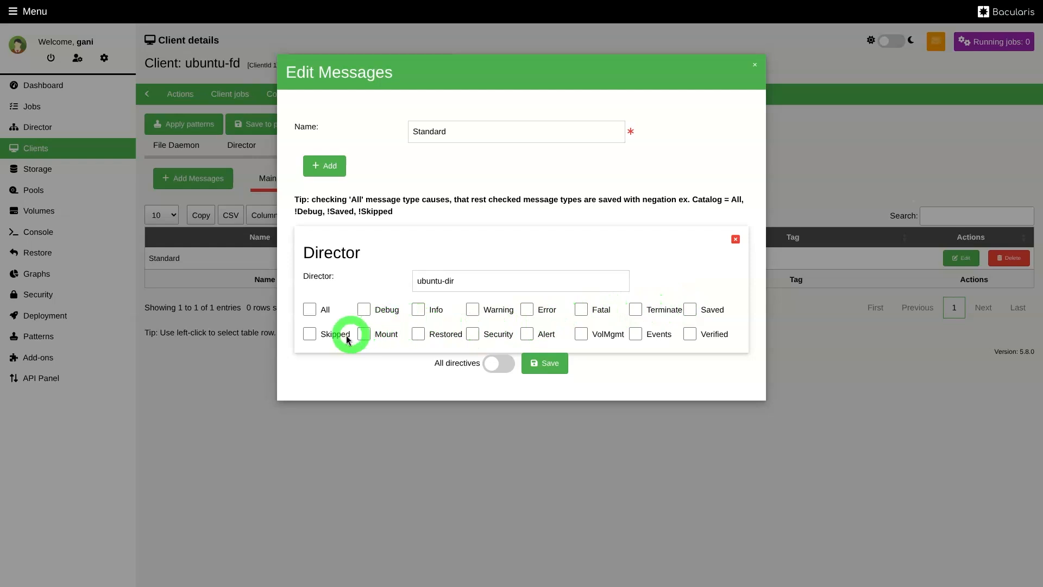
pyautogui.click(309, 309)
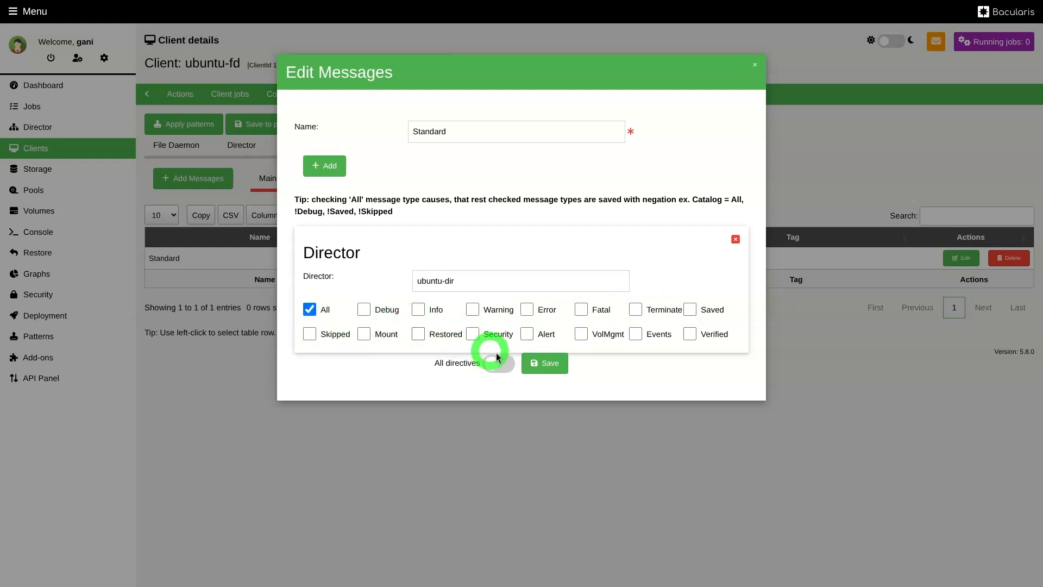
pyautogui.click(543, 362)
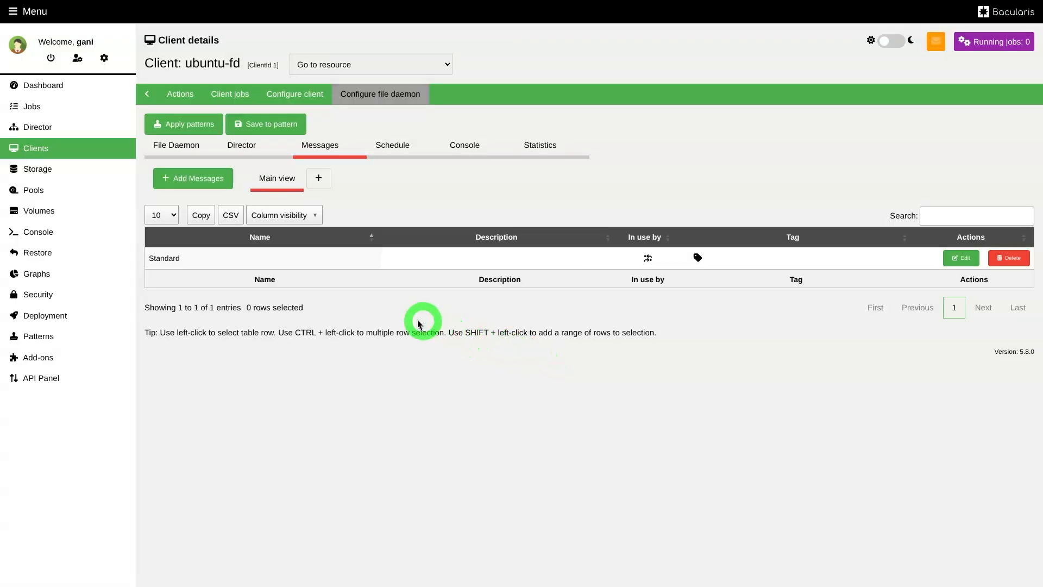
# Restart the ubuntu-fd client component and acknowledge the action result
pyautogui.click(190, 105)
pyautogui.click(340, 125)
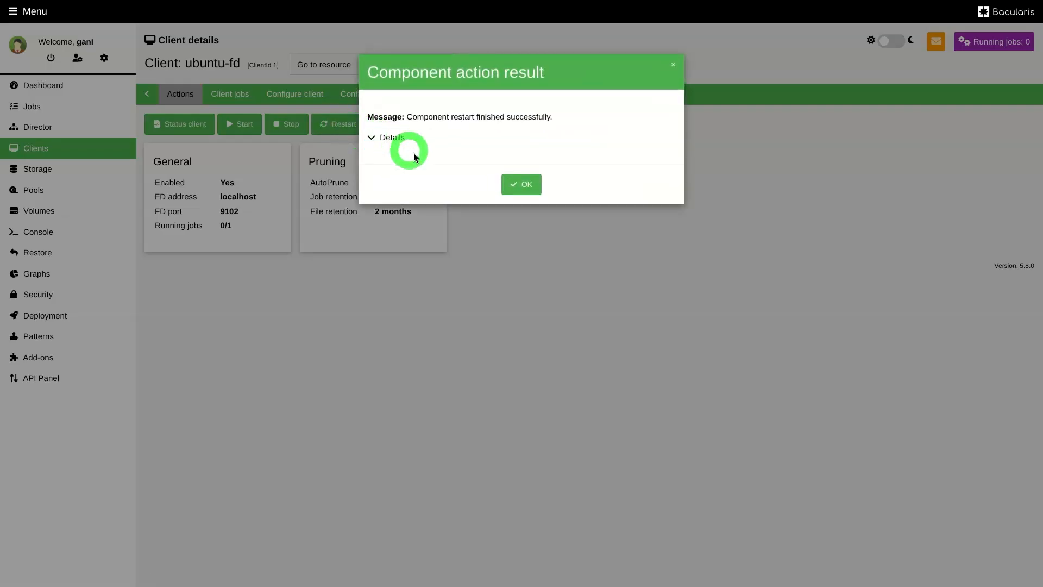
pyautogui.click(517, 186)
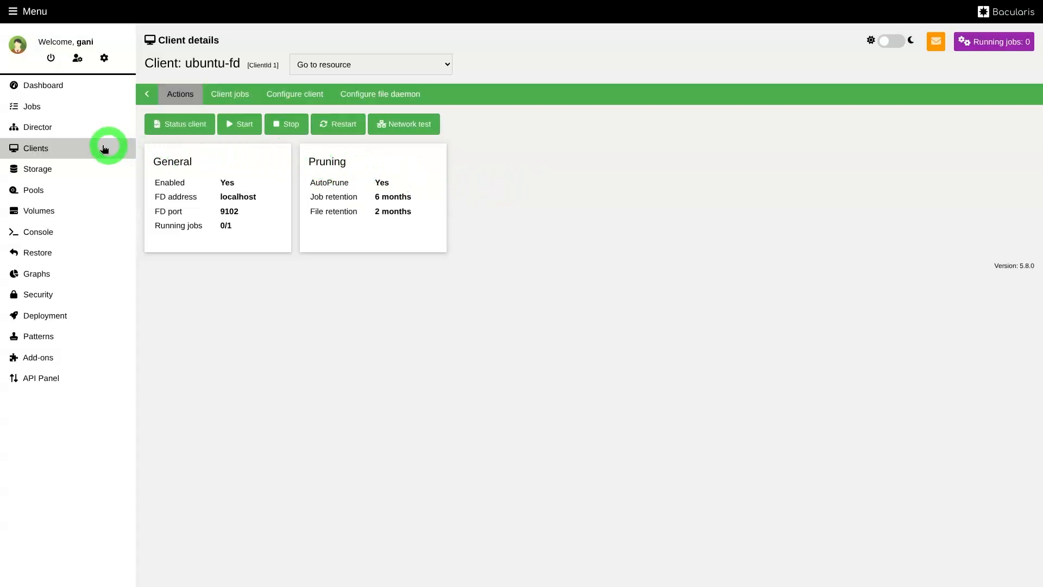
# Enable Warning, Error, Fatal, Alert and Security messages for the Catalog destination in the Director's Standard messages resource and save it
pyautogui.click(53, 133)
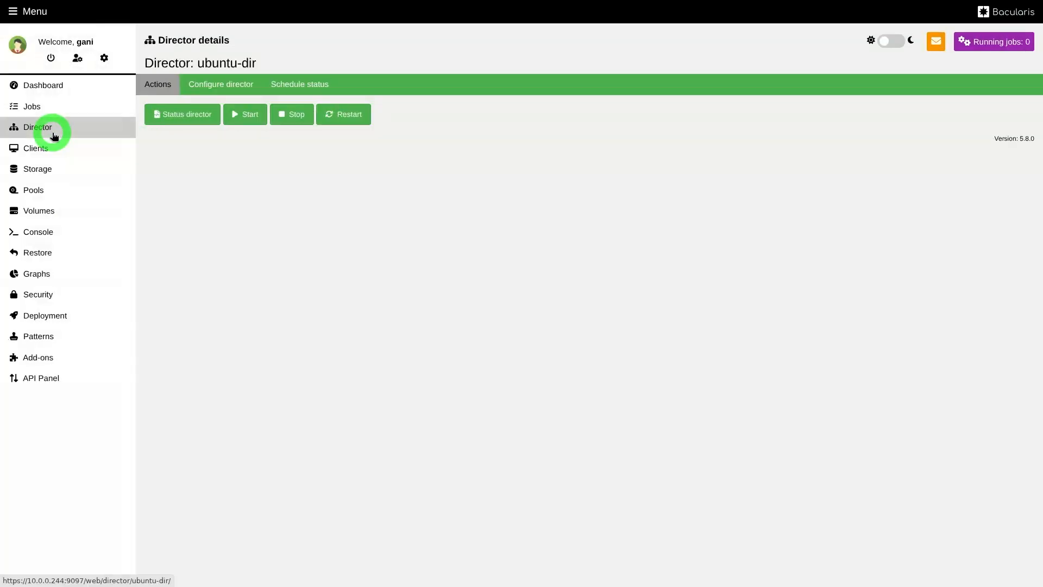
pyautogui.click(228, 90)
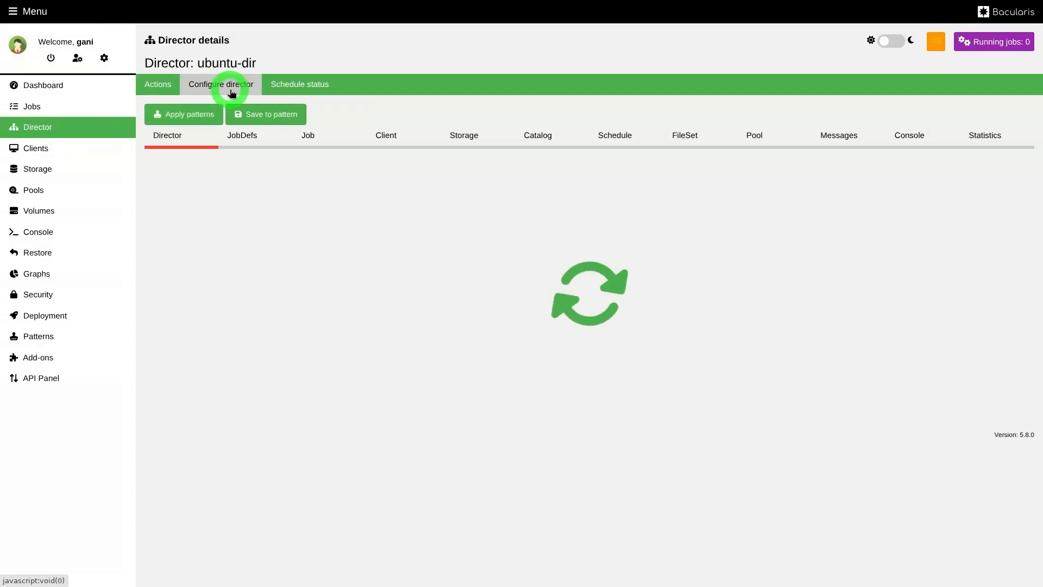
pyautogui.click(836, 146)
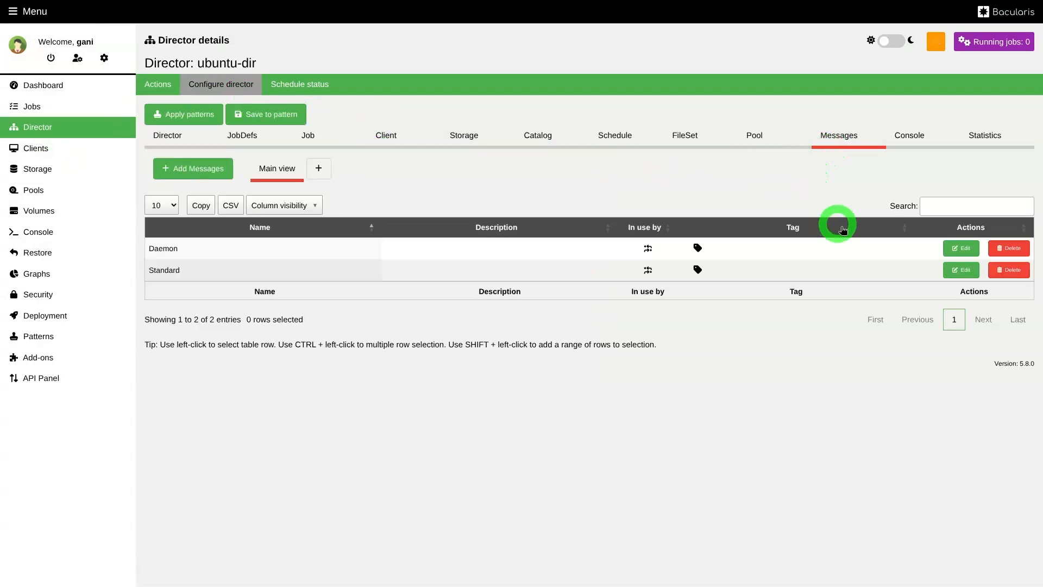
pyautogui.click(959, 270)
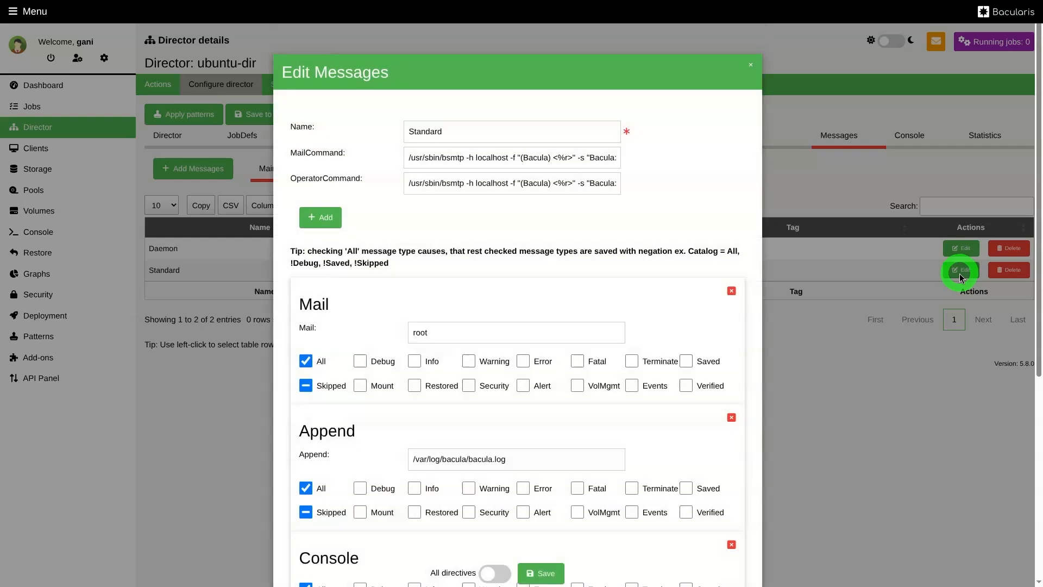
pyautogui.scroll(-5, 563, 314)
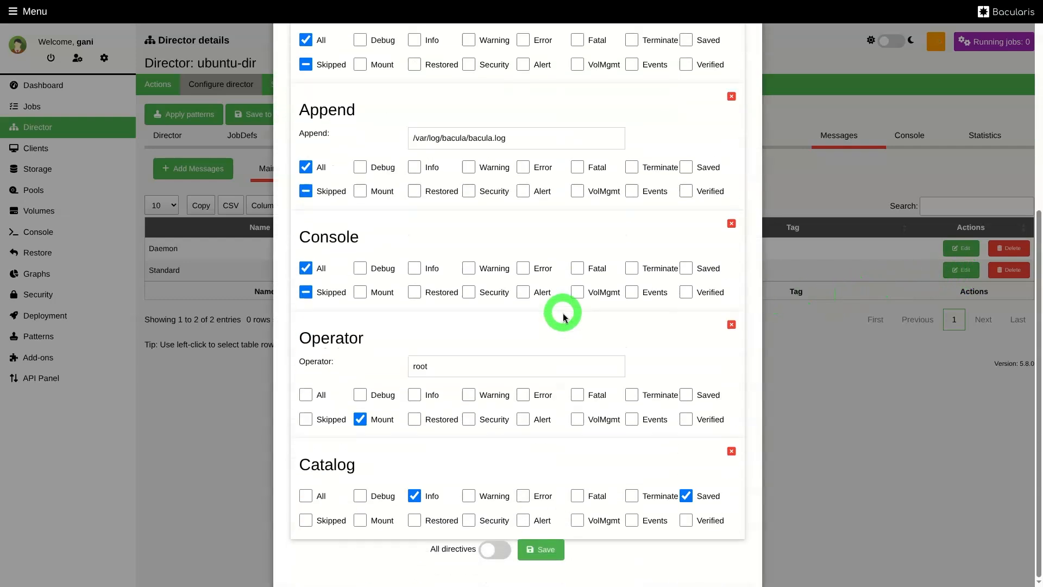
pyautogui.click(467, 496)
pyautogui.click(525, 495)
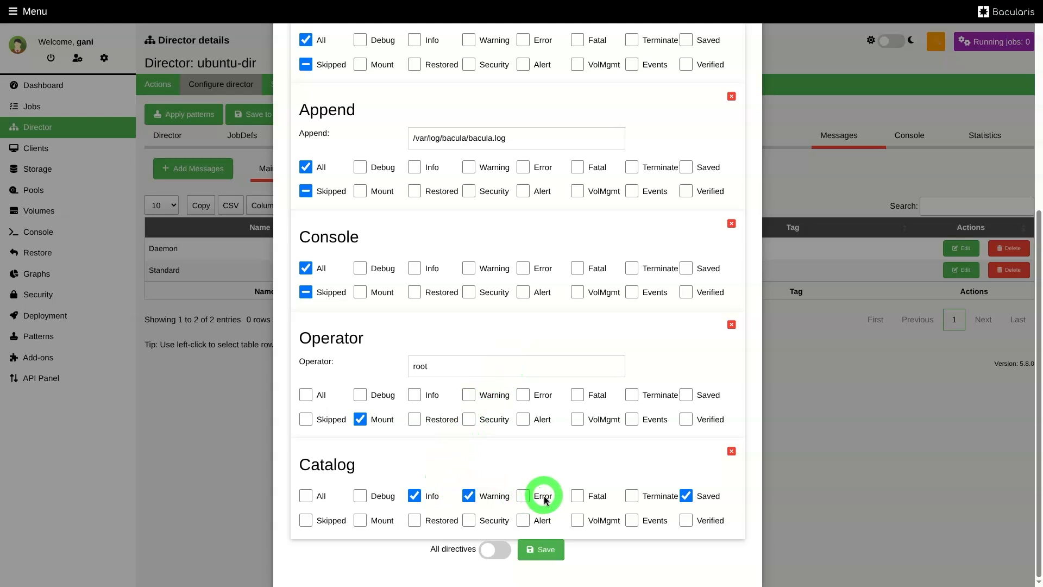
pyautogui.click(597, 500)
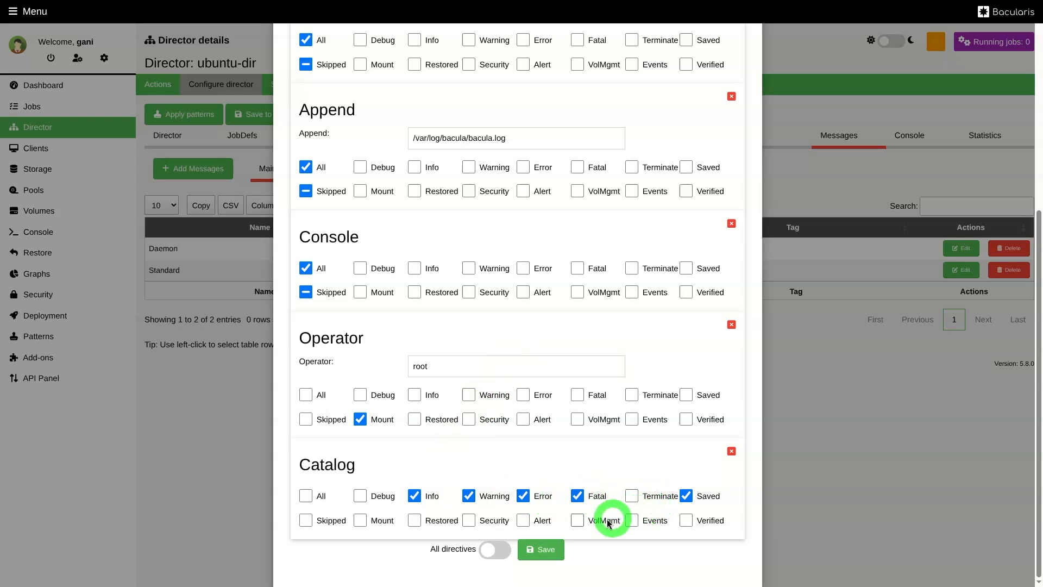
pyautogui.click(543, 522)
pyautogui.click(495, 523)
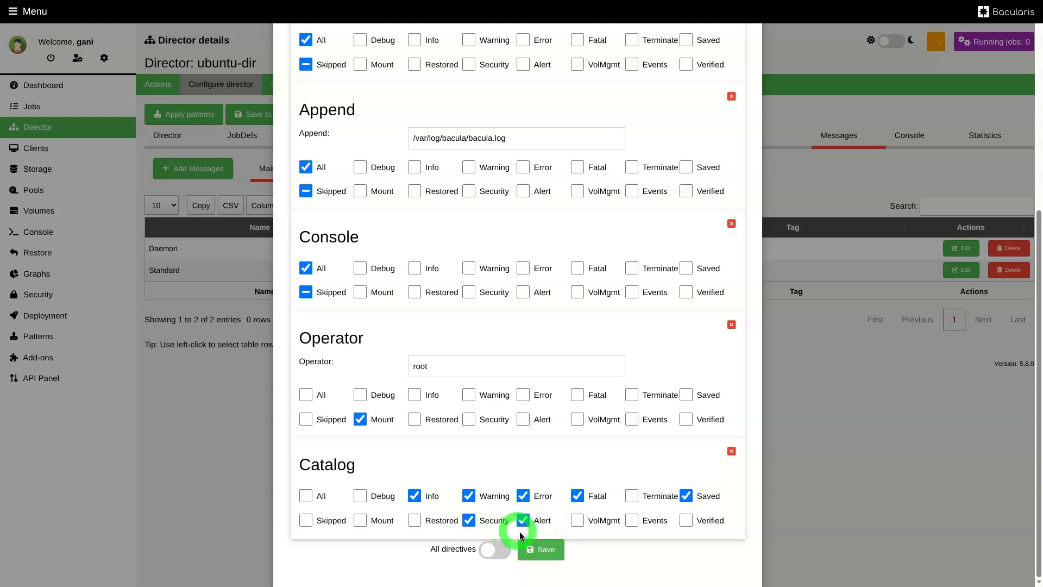
pyautogui.click(545, 548)
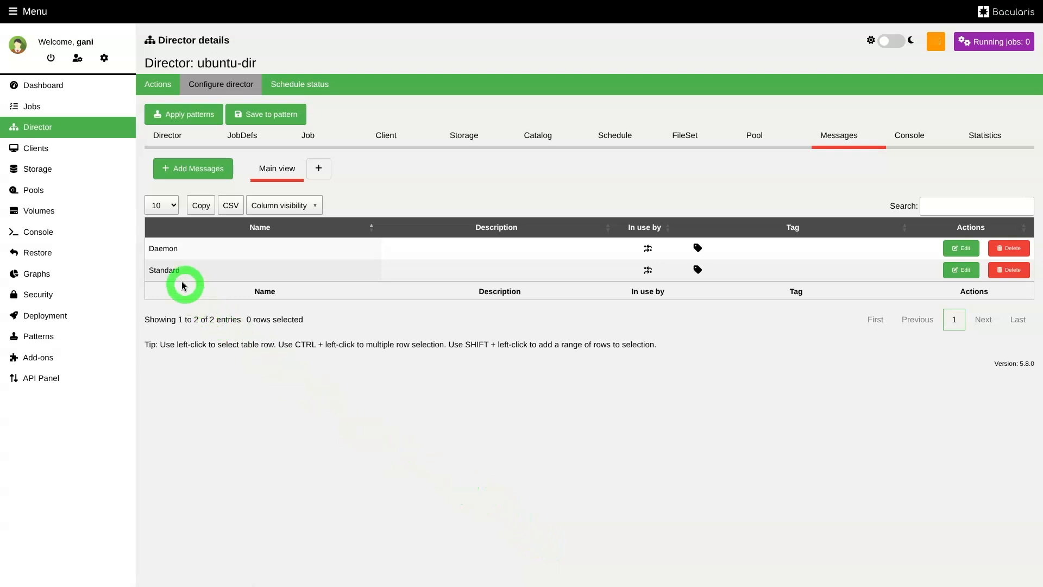
# Rerun the most recent BackupClient1 job, review its log down to the pruning messages, and close the log
pyautogui.click(63, 107)
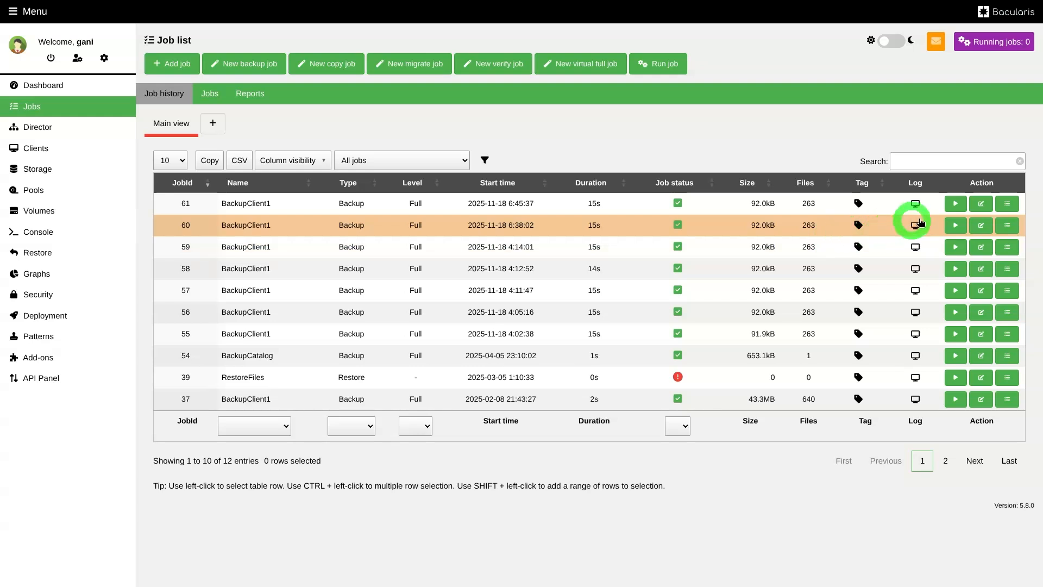
pyautogui.click(956, 204)
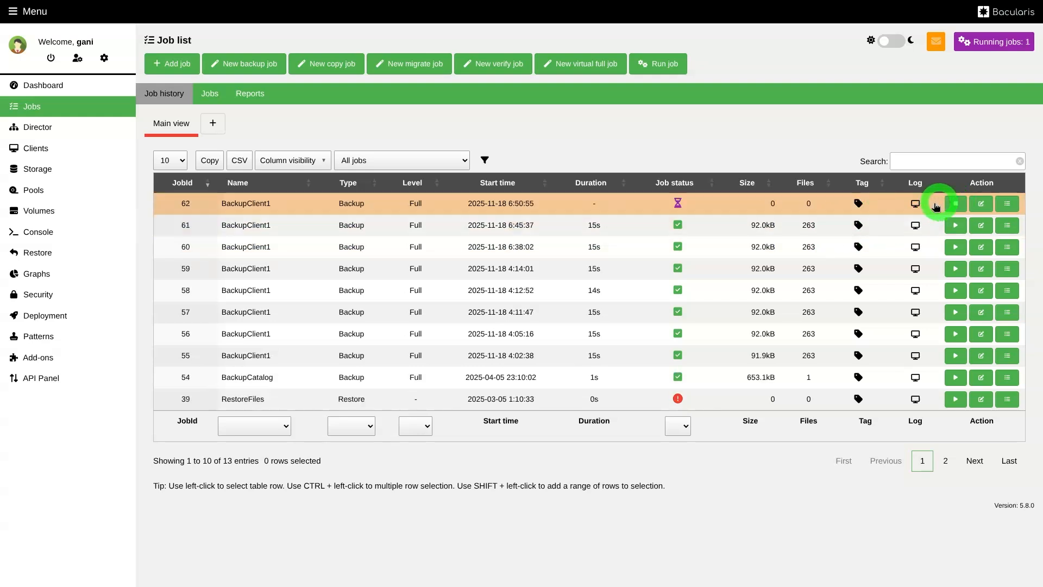
pyautogui.click(915, 206)
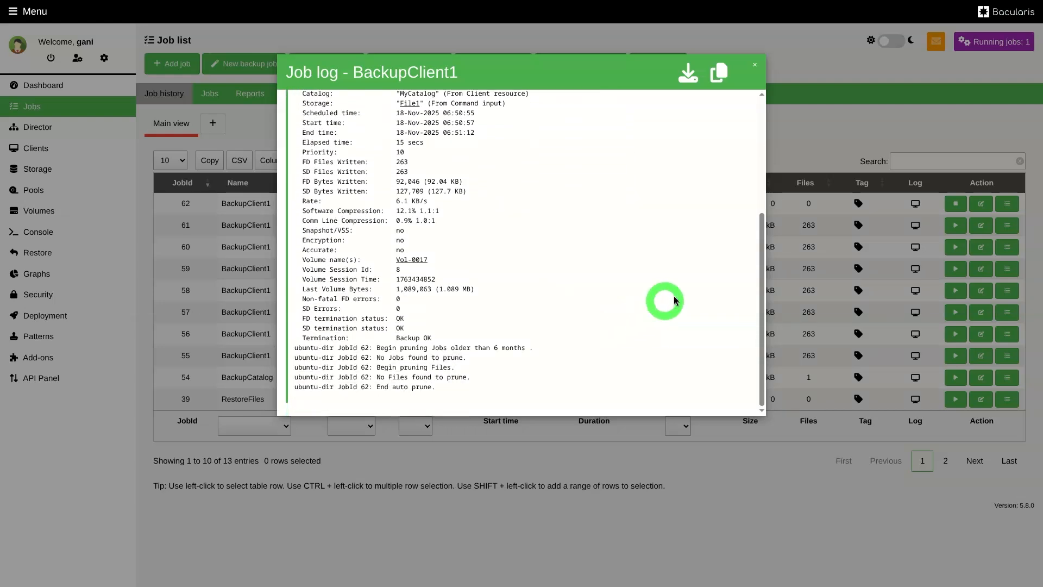
pyautogui.click(755, 67)
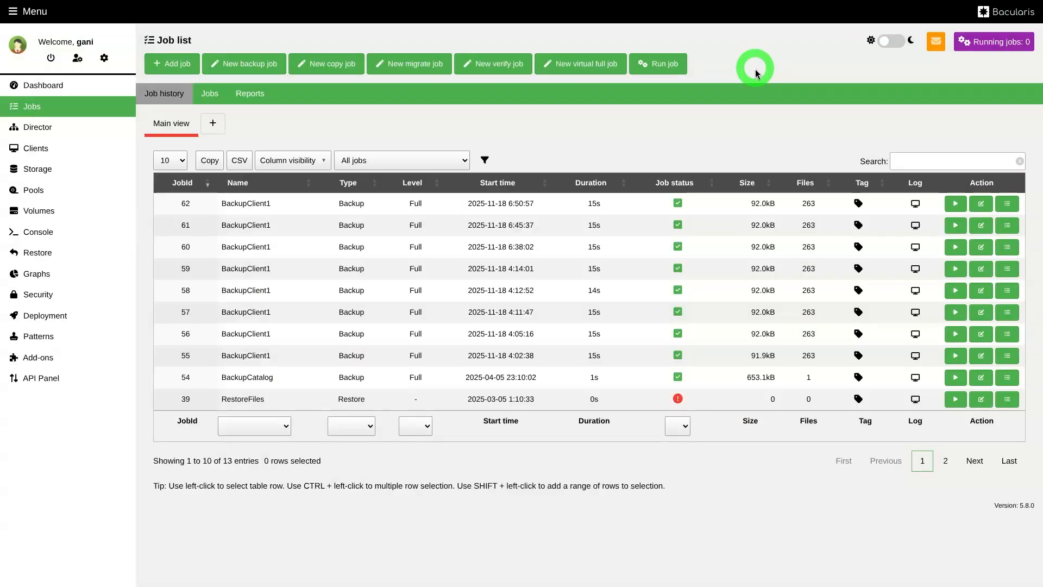